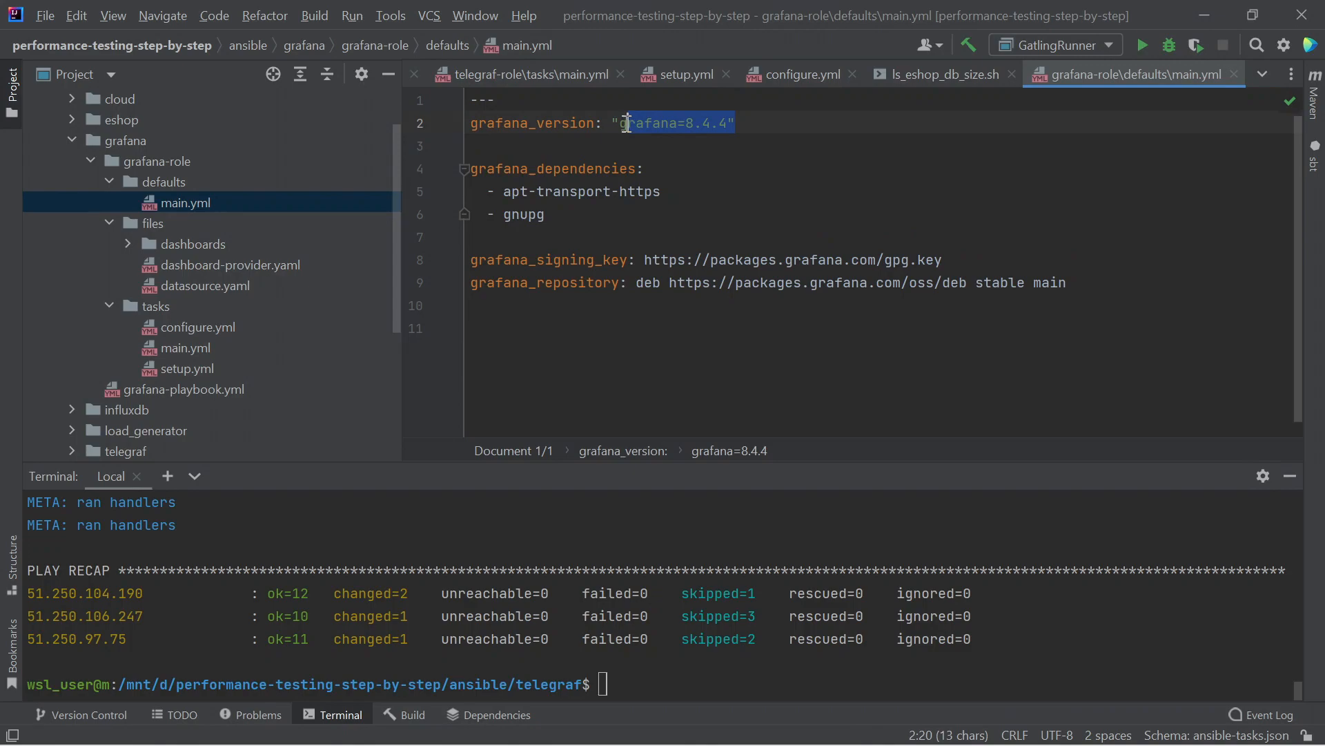
- Select the signing key and repository lines in the Grafana role's defaults/main.yml
{"action": "left_click_drag", "start_coordinate": [1077, 282], "coordinate": [466, 275]}
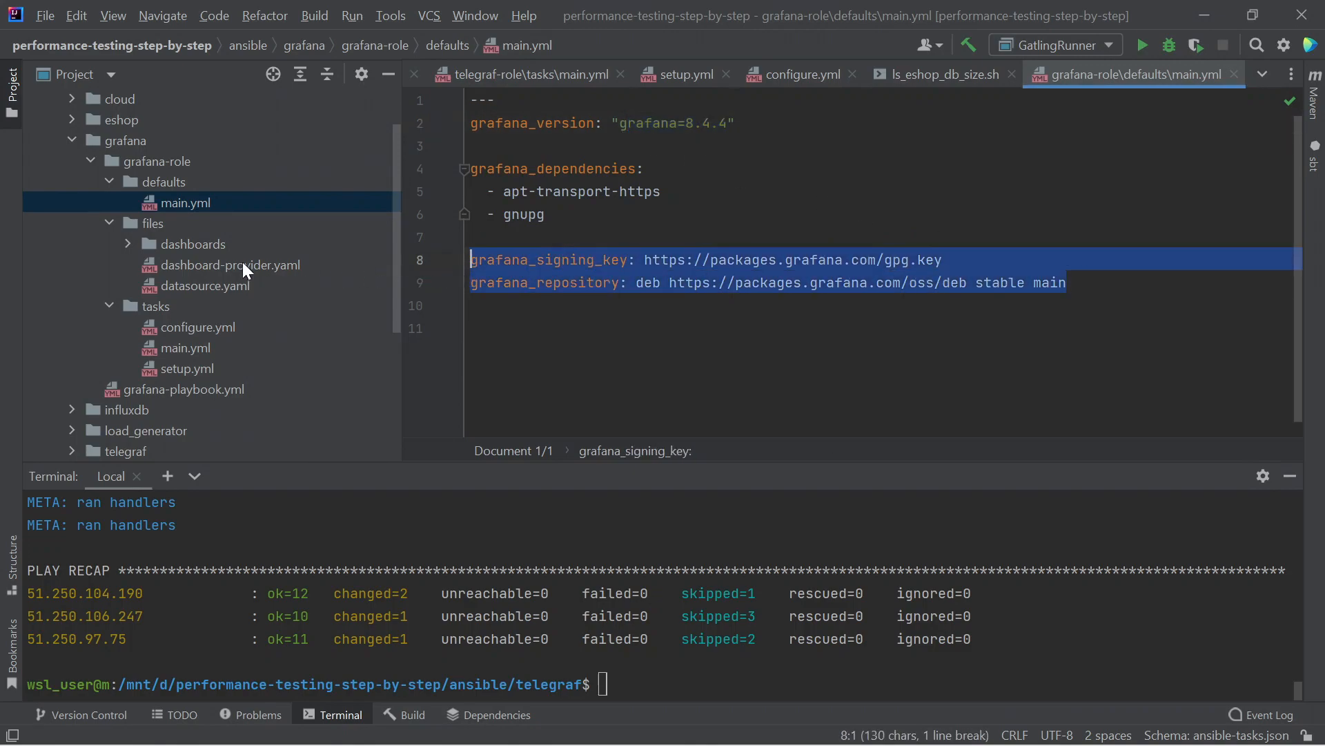
- Review the role's tasks/main.yml and setup.yml install tasks, ending on configure.yml
{"action": "double_click", "coordinate": [158, 352]}
{"action": "left_click", "coordinate": [165, 332]}
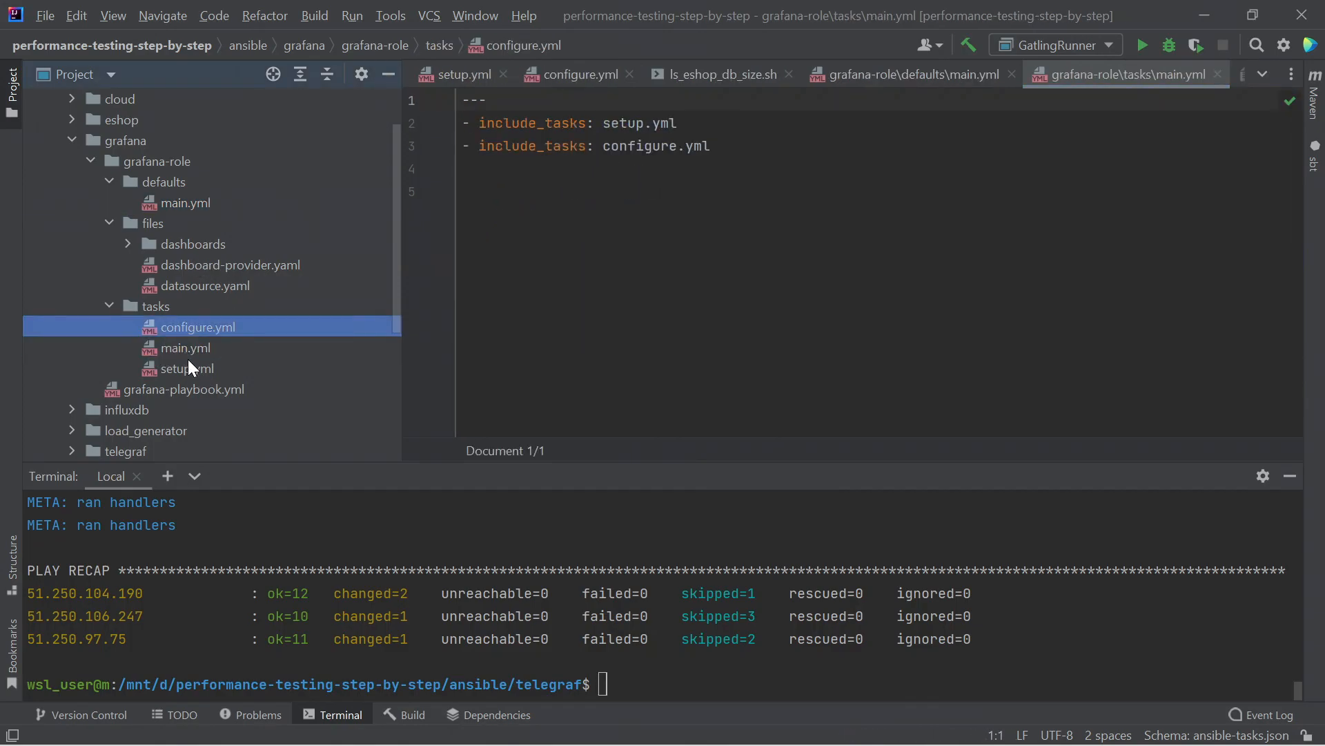
{"action": "double_click", "coordinate": [189, 365]}
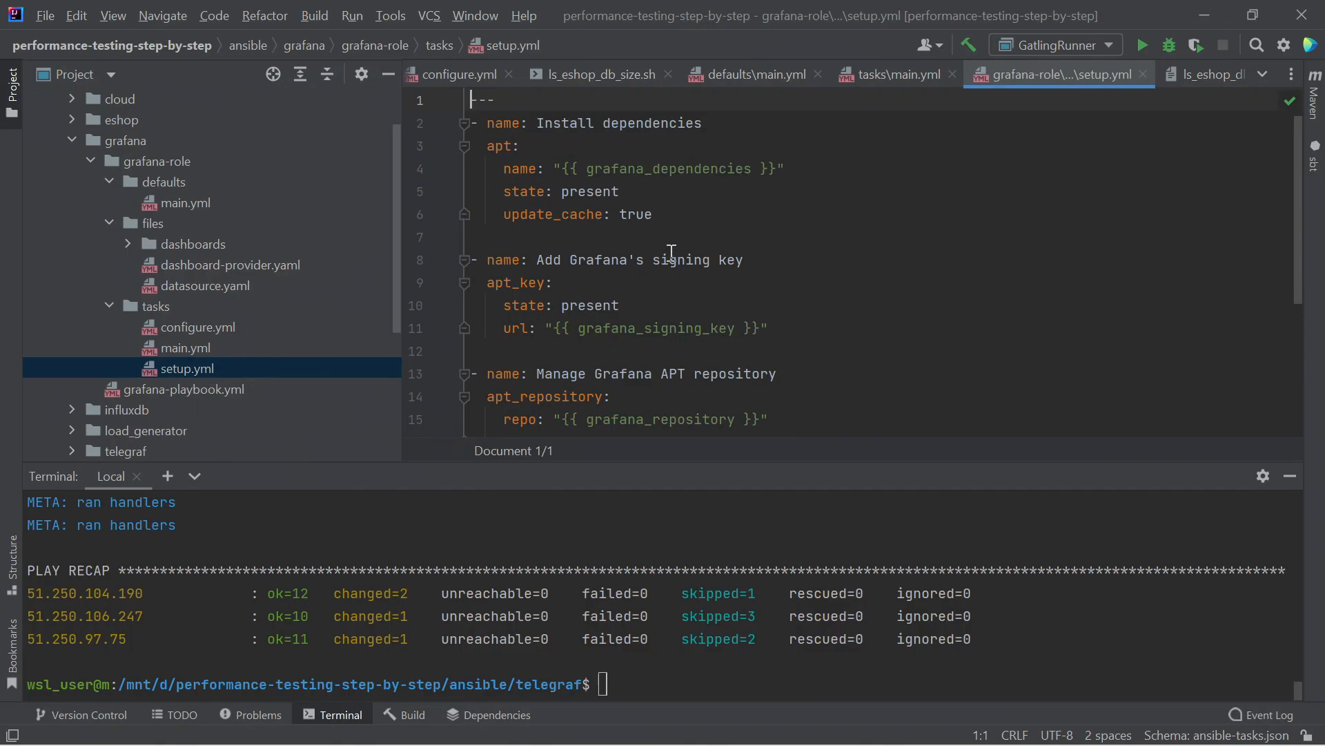
{"action": "scroll", "coordinate": [735, 193], "scroll_direction": "down", "scroll_amount": 2}
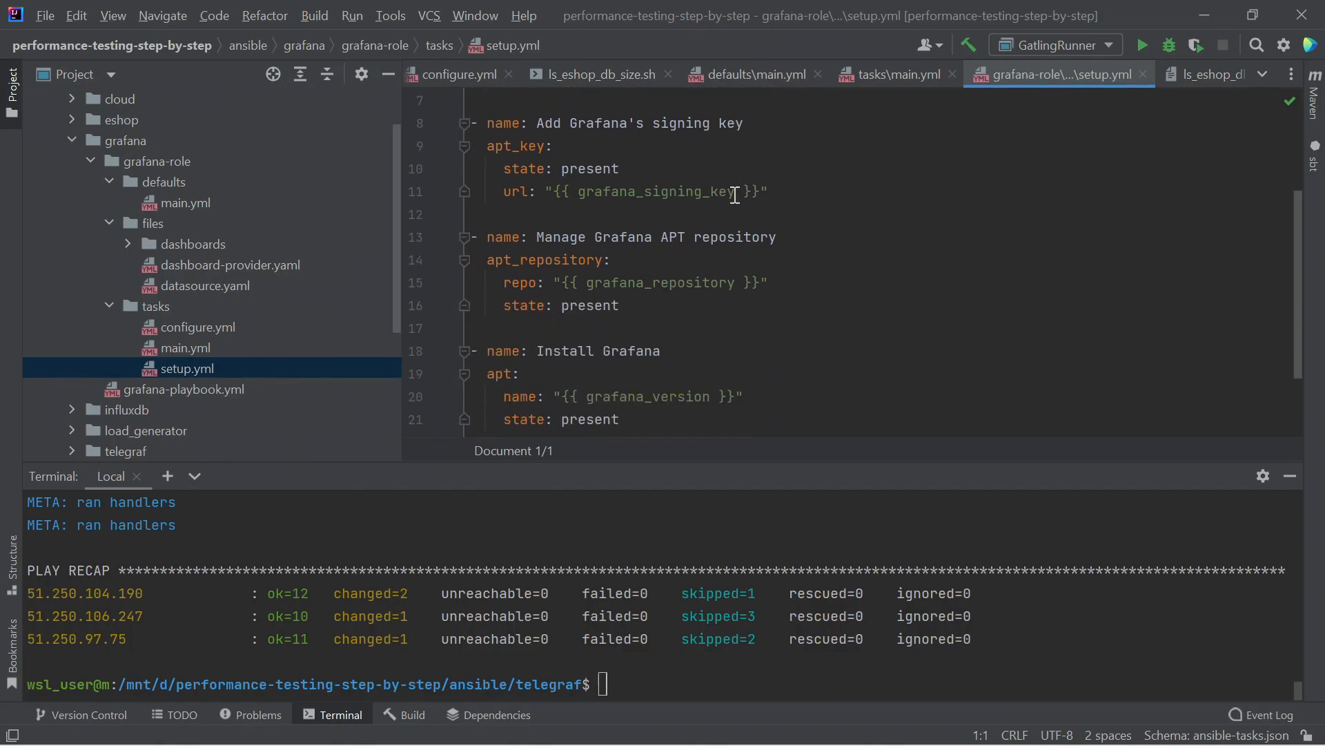
{"action": "scroll", "coordinate": [735, 194], "scroll_direction": "down", "scroll_amount": 1}
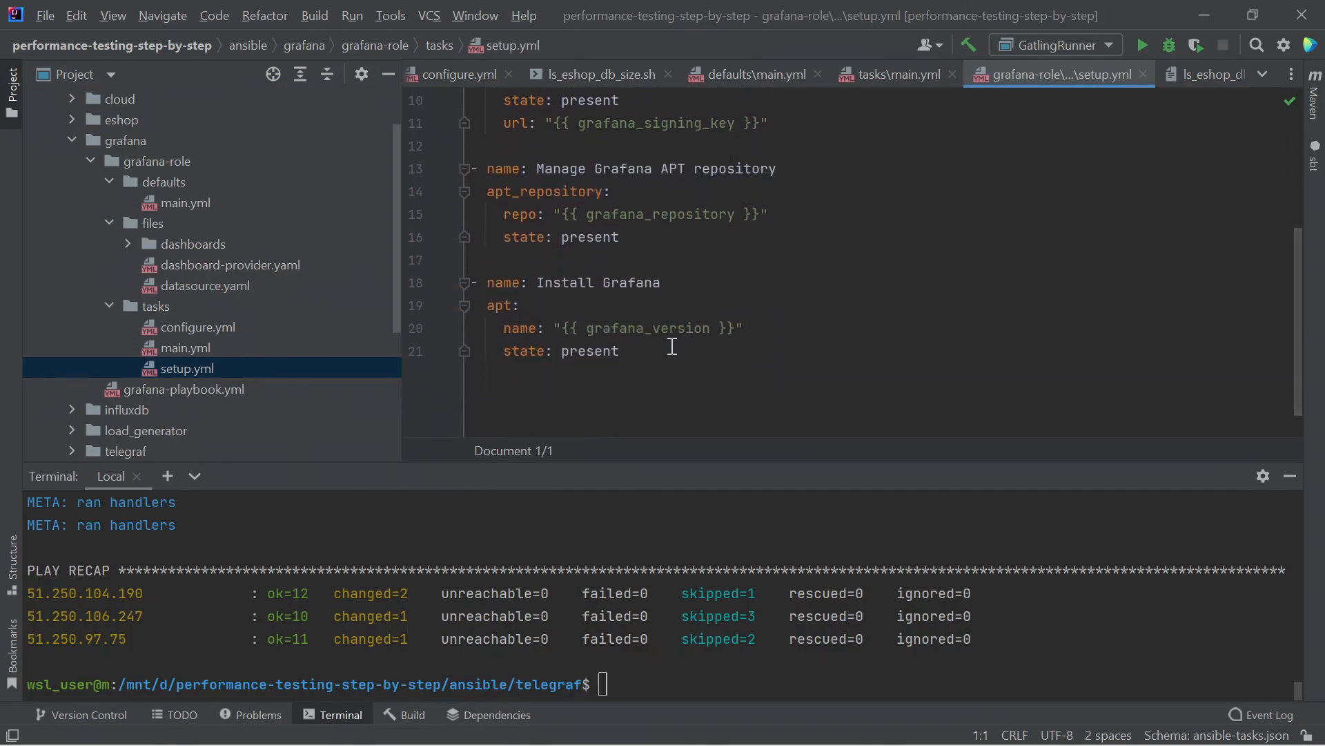
{"action": "double_click", "coordinate": [167, 327]}
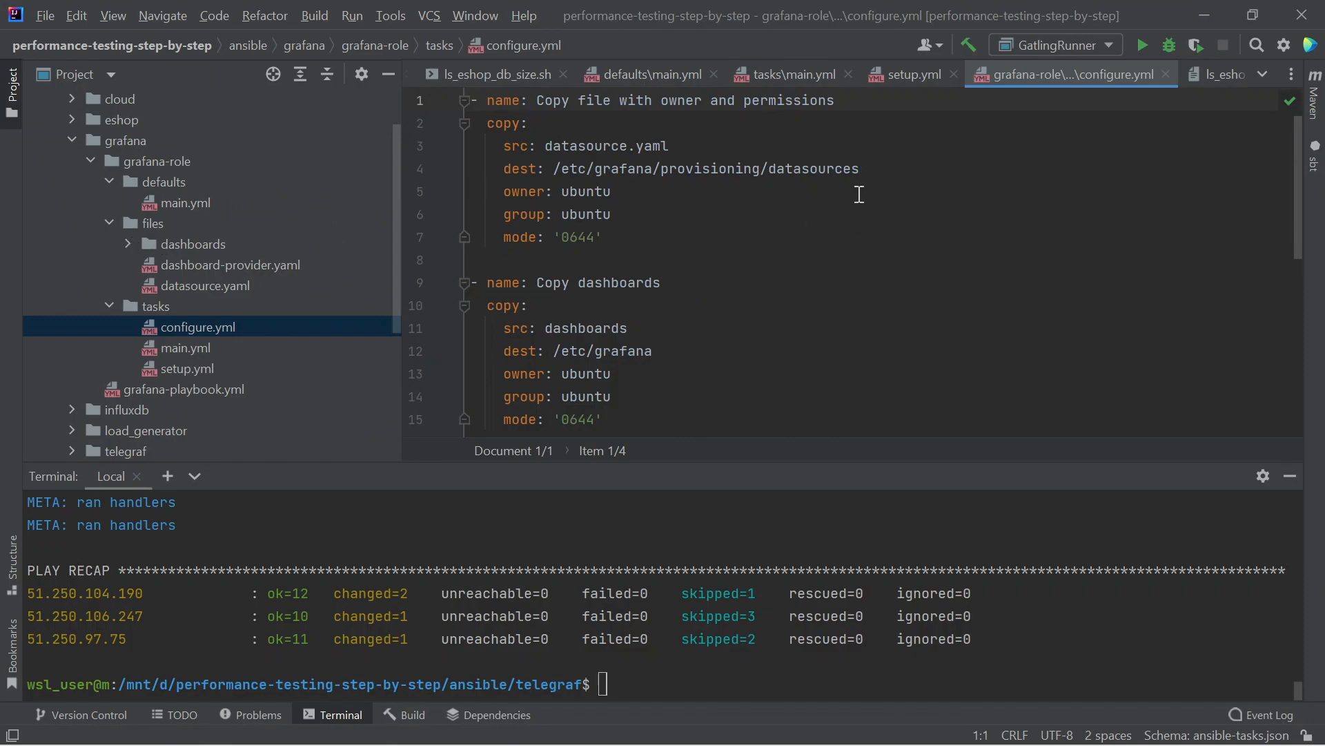
- Open the datasource.yaml and dashboard-provider.yaml files named in configure.yml
{"action": "left_click_drag", "start_coordinate": [671, 146], "coordinate": [554, 148]}
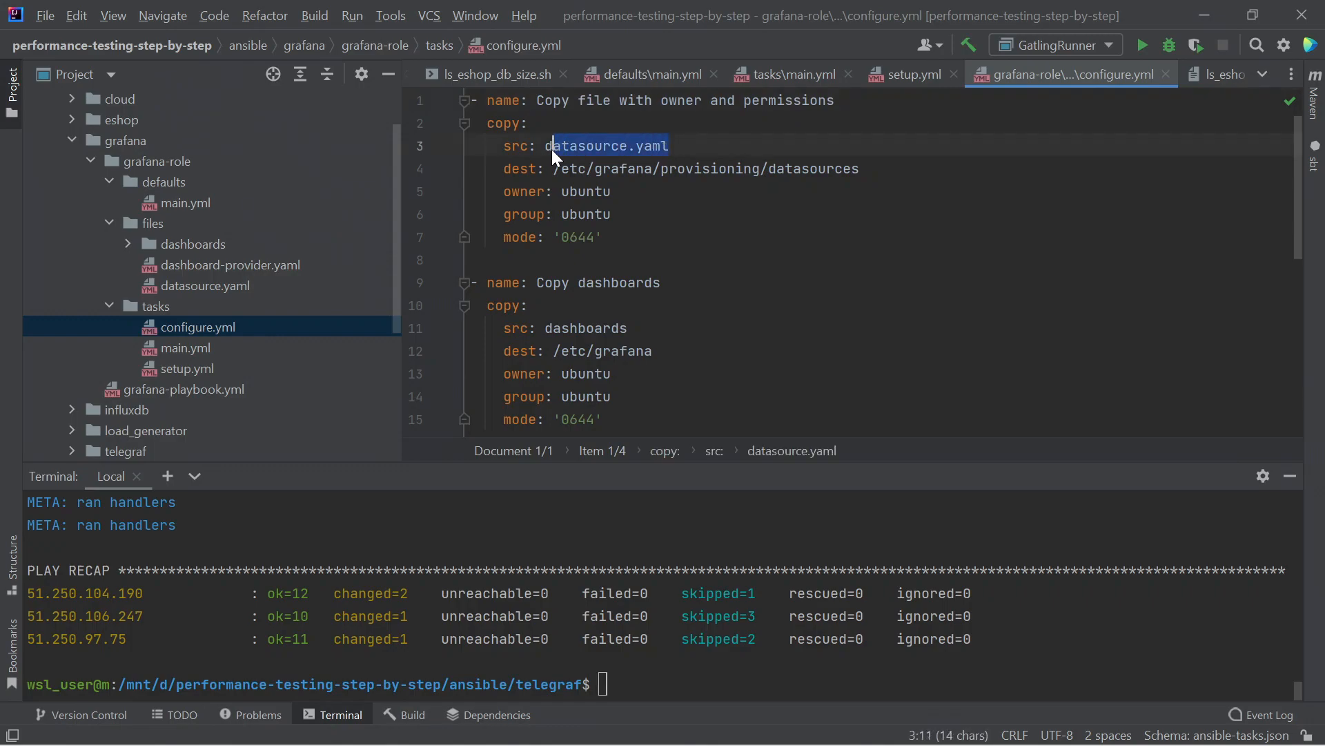
{"action": "double_click", "coordinate": [173, 283]}
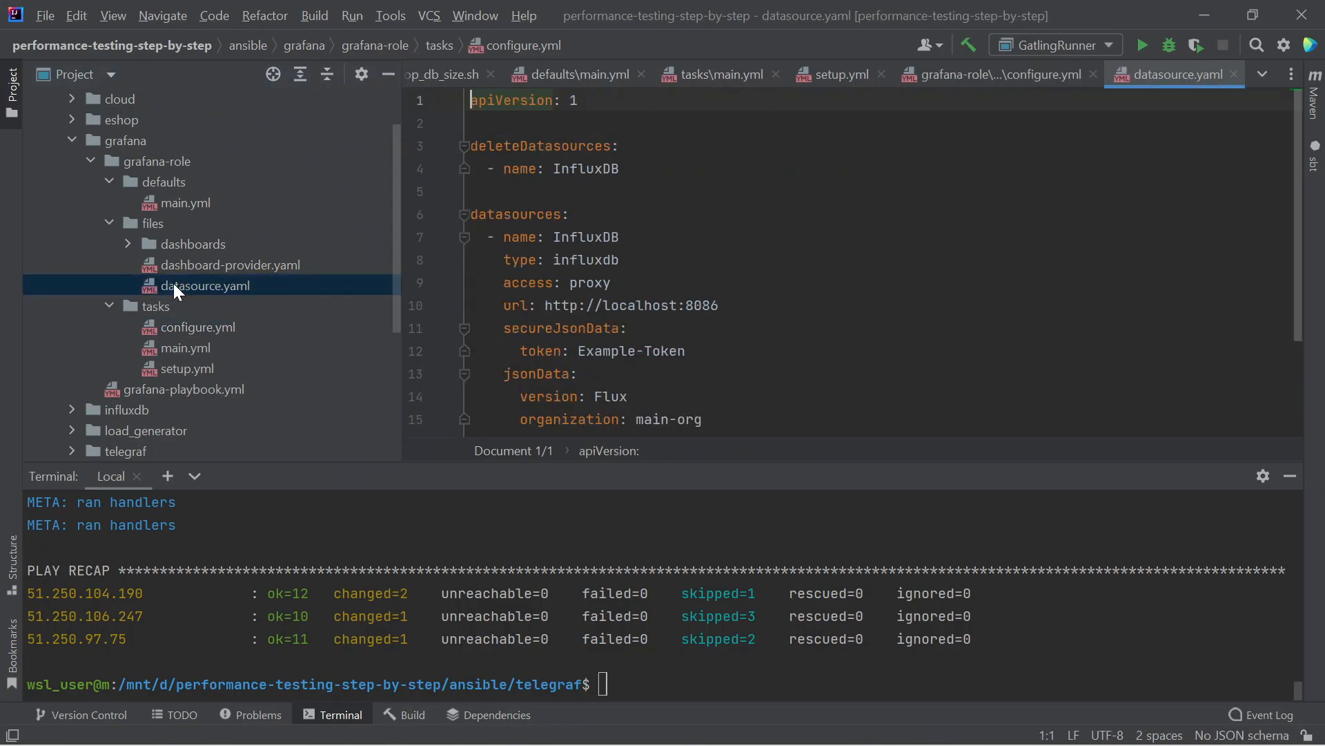
{"action": "scroll", "coordinate": [691, 248], "scroll_direction": "down", "scroll_amount": 1}
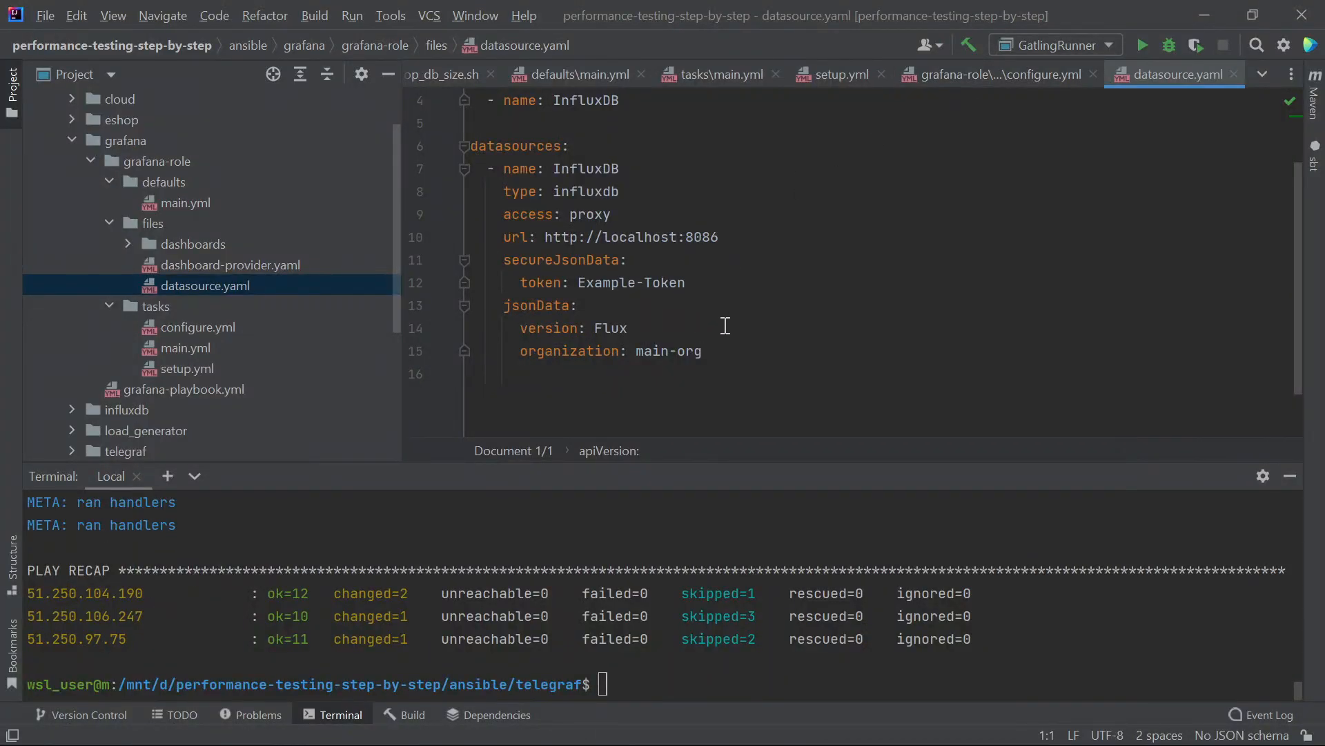
{"action": "double_click", "coordinate": [175, 269]}
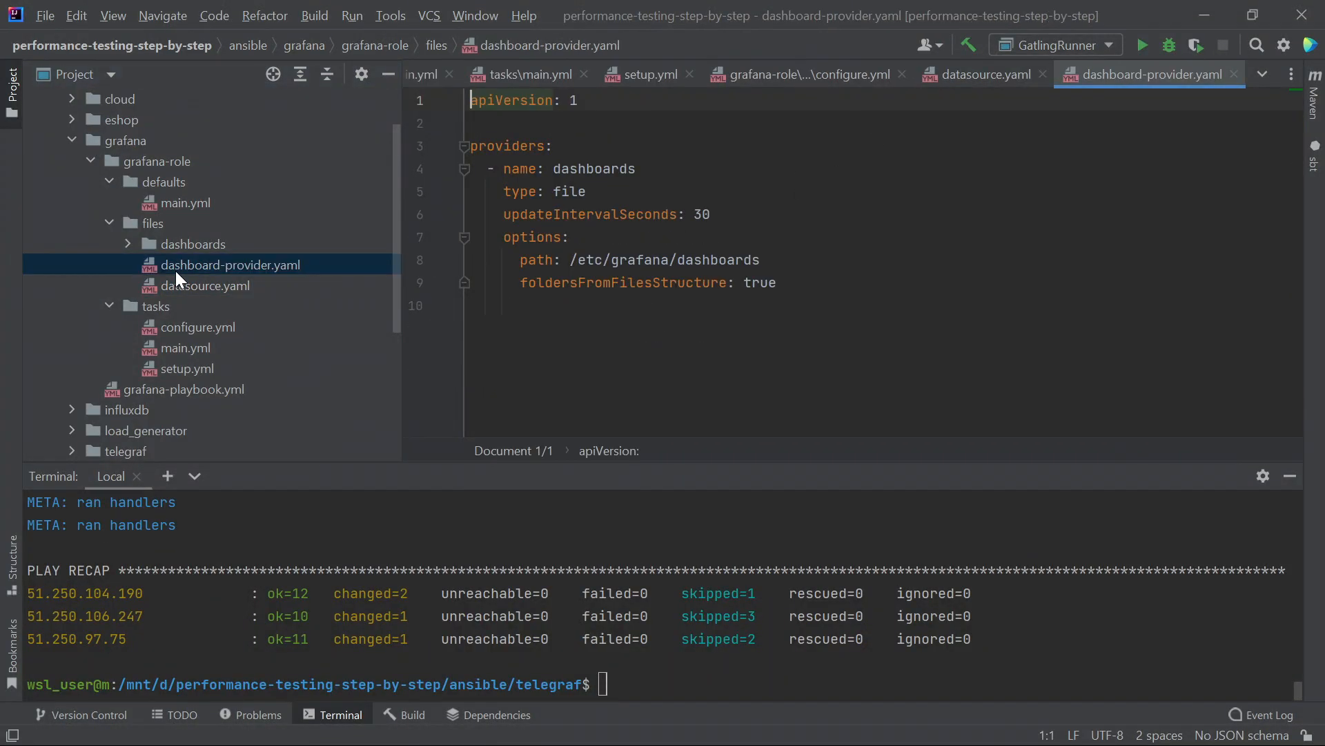
- Scroll through configure.yml, then return to dashboard-provider.yaml's /etc/grafana/dashboards provider
{"action": "double_click", "coordinate": [198, 327]}
{"action": "scroll", "coordinate": [638, 320], "scroll_direction": "down", "scroll_amount": 1}
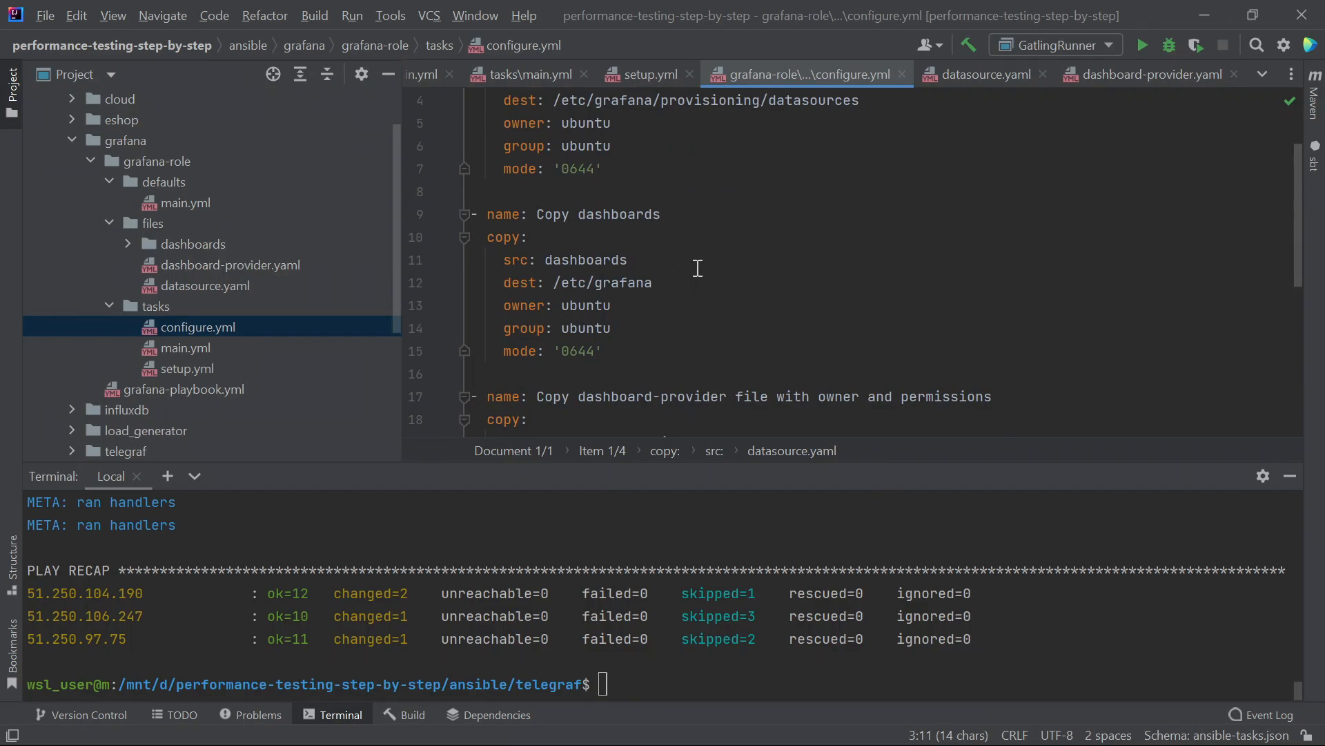
{"action": "scroll", "coordinate": [698, 267], "scroll_direction": "down", "scroll_amount": 2}
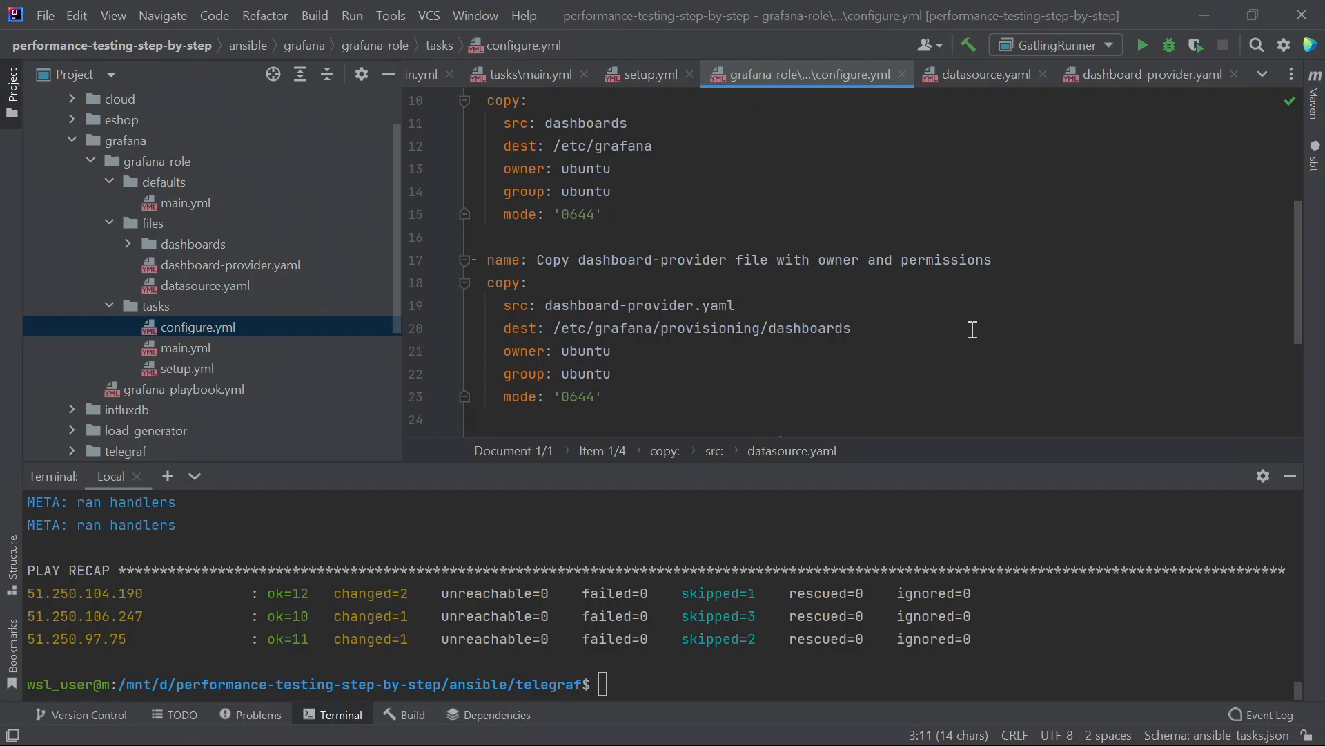
{"action": "scroll", "coordinate": [922, 322], "scroll_direction": "down", "scroll_amount": 1}
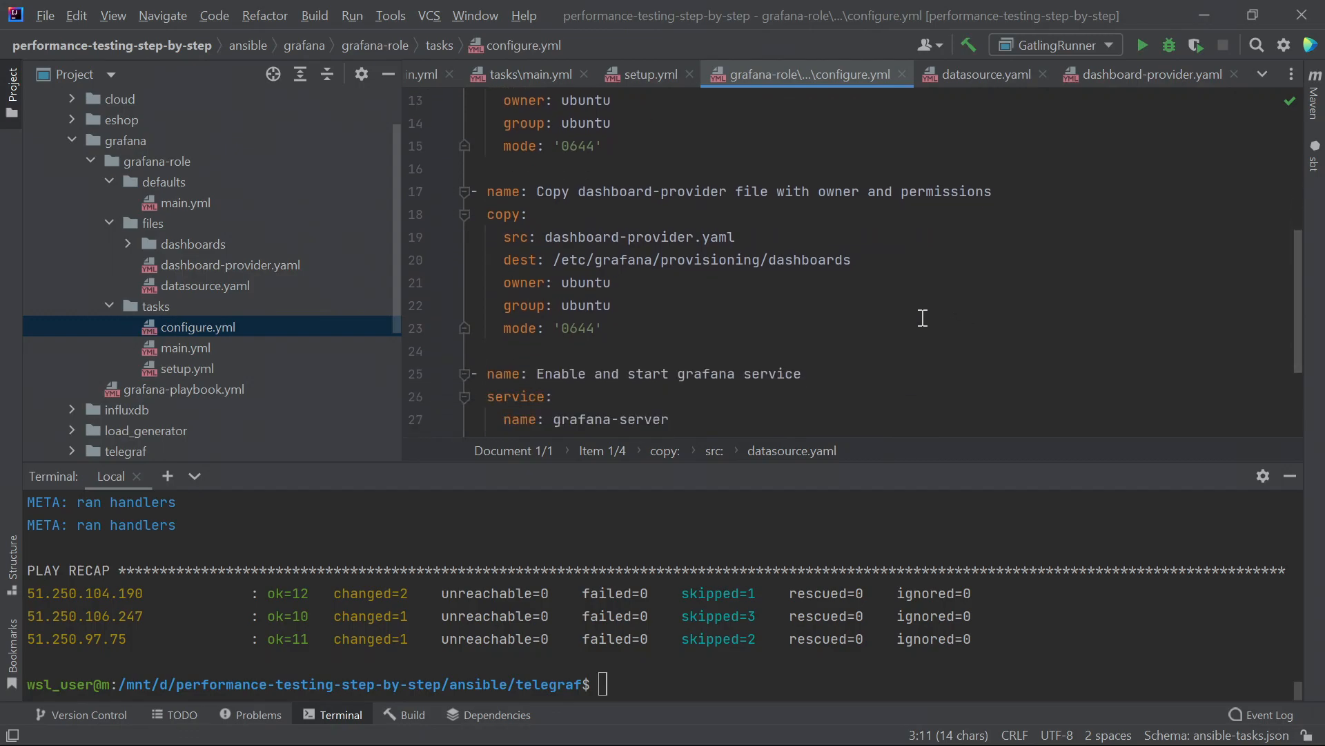
{"action": "scroll", "coordinate": [923, 317], "scroll_direction": "down", "scroll_amount": 2}
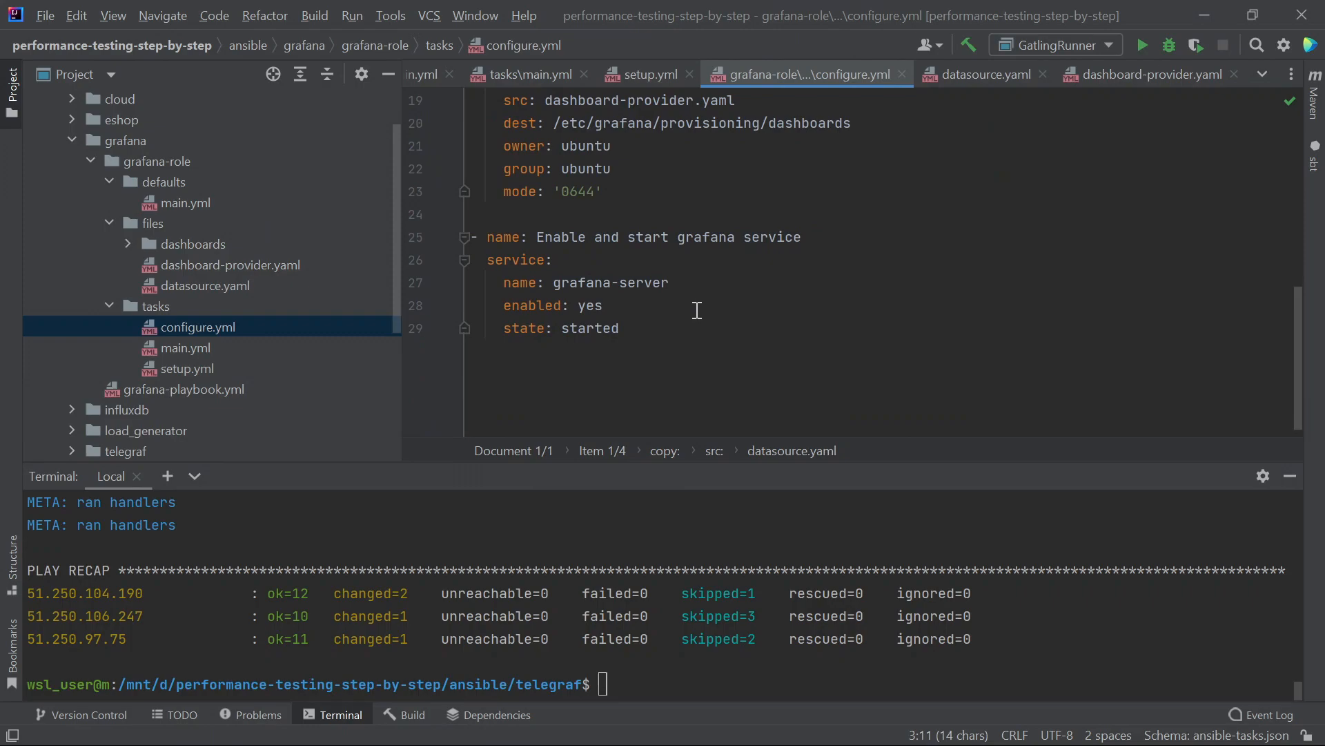
{"action": "left_click", "coordinate": [167, 265]}
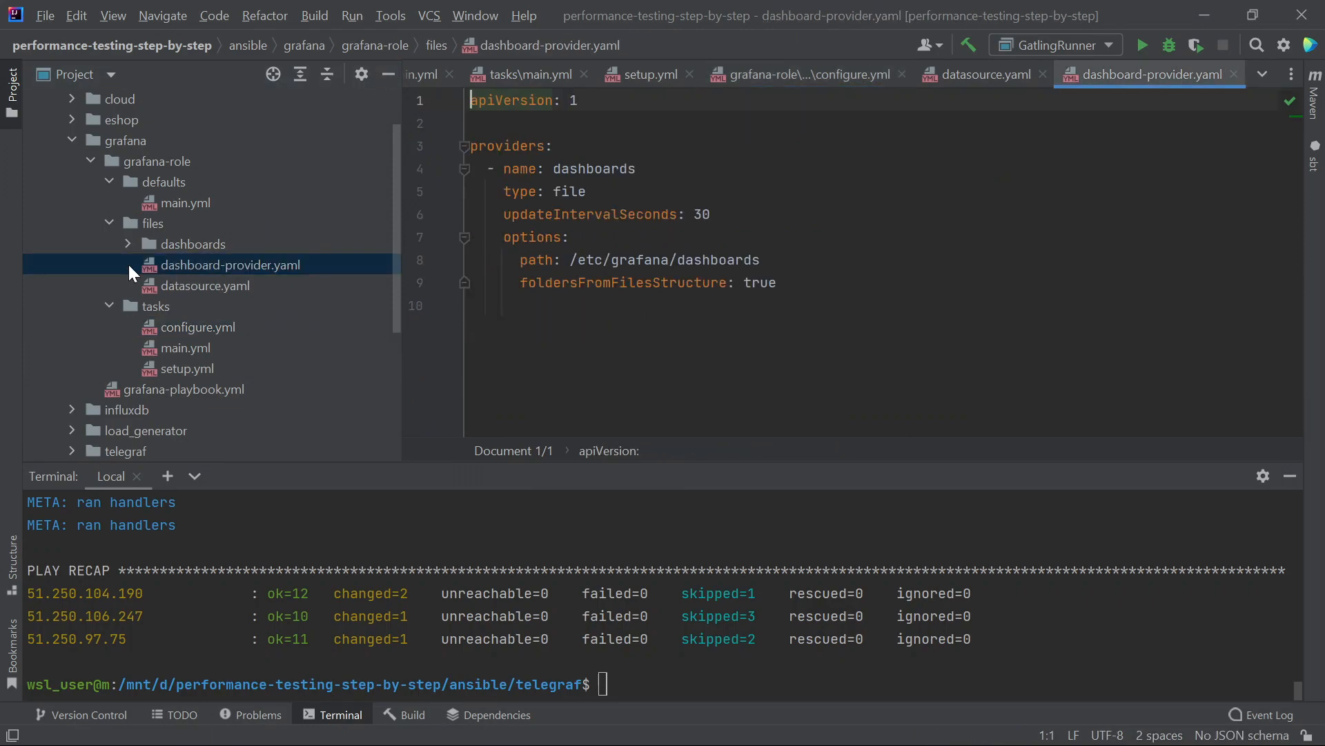
- Expand the dashboards folder, open system-metrics.json and enlarge the editor area
{"action": "key", "text": "Up"}
{"action": "key", "text": "Right"}
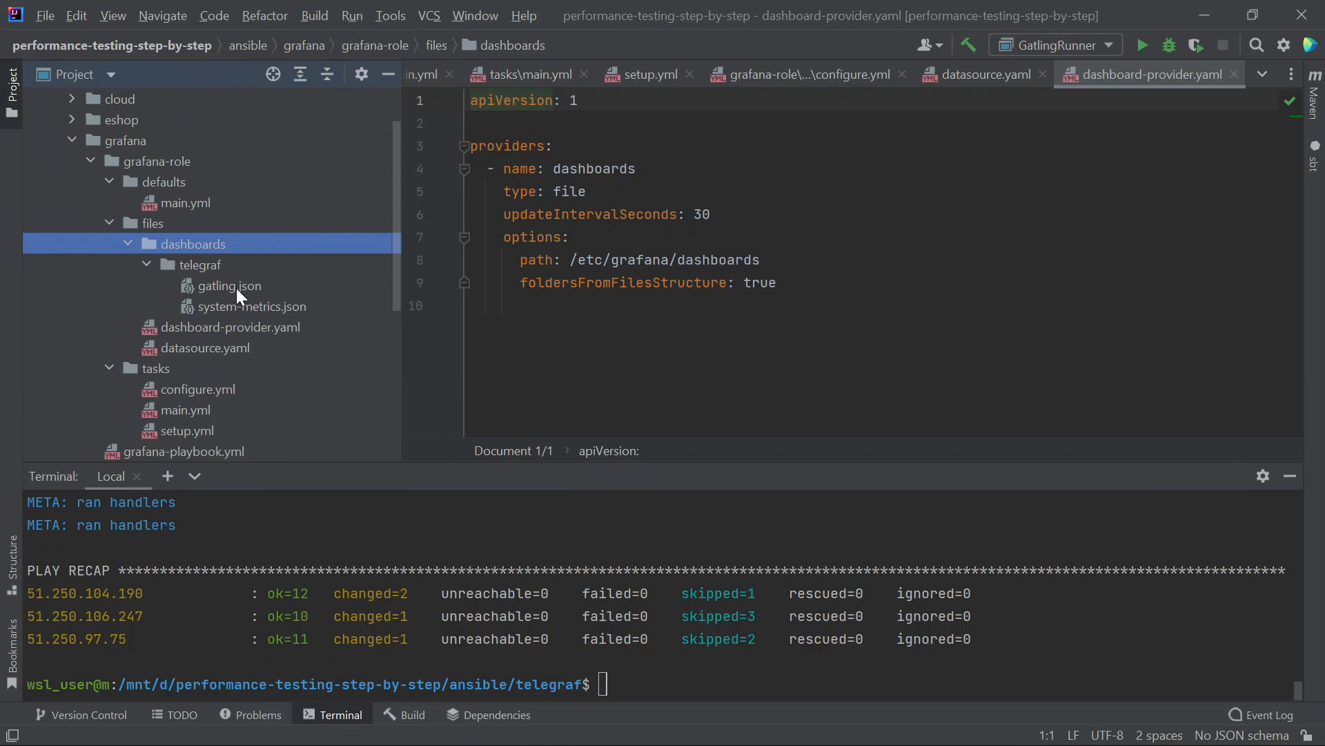
{"action": "double_click", "coordinate": [237, 306]}
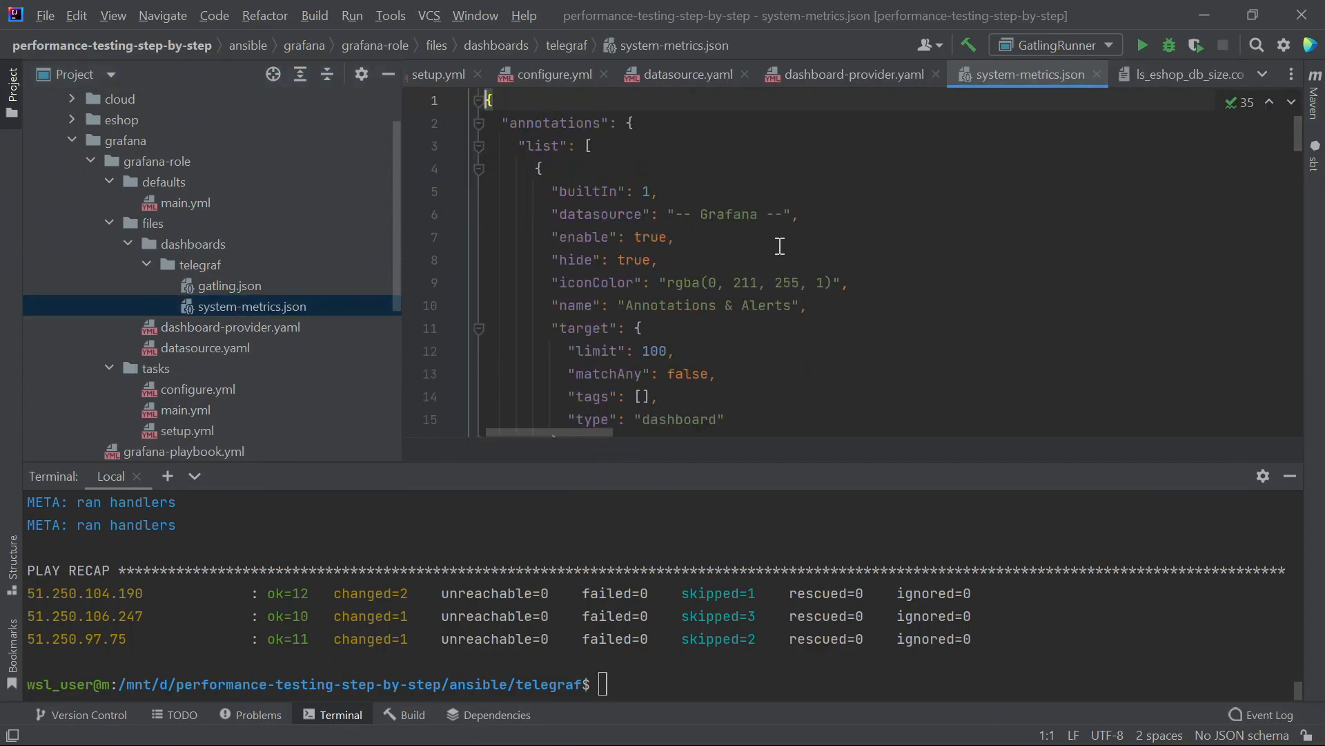
{"action": "scroll", "coordinate": [579, 173], "scroll_direction": "down", "scroll_amount": 14}
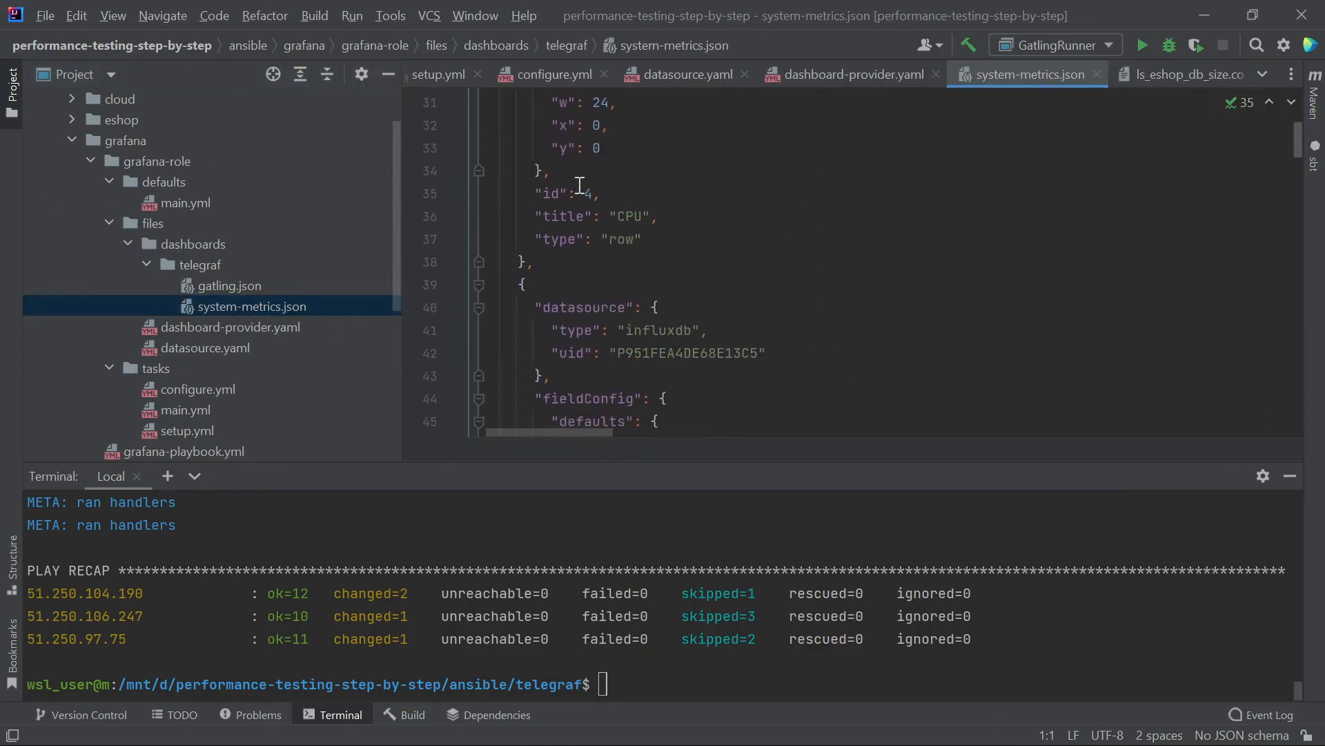
{"action": "scroll", "coordinate": [579, 187], "scroll_direction": "down", "scroll_amount": 20}
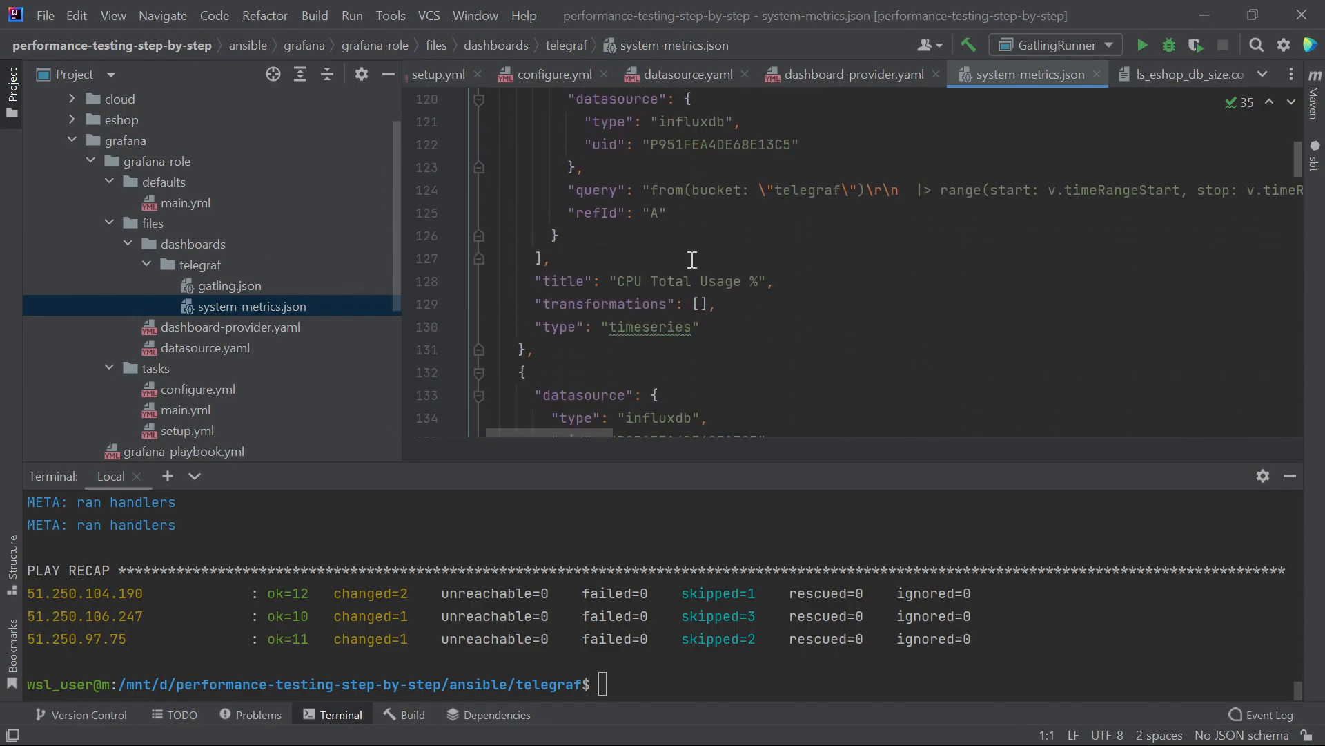
{"action": "scroll", "coordinate": [692, 257], "scroll_direction": "up", "scroll_amount": 15}
{"action": "scroll", "coordinate": [601, 389], "scroll_direction": "down", "scroll_amount": 4}
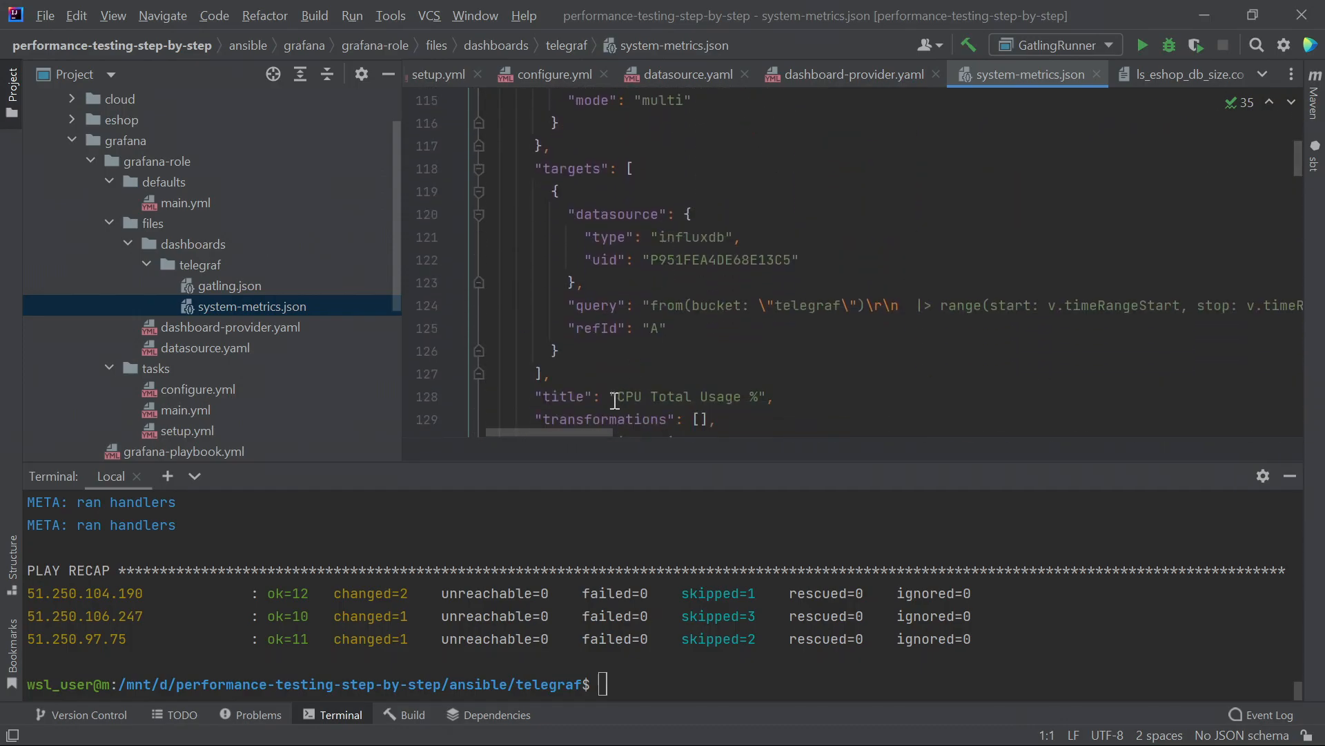
{"action": "left_click_drag", "start_coordinate": [606, 464], "coordinate": [612, 560]}
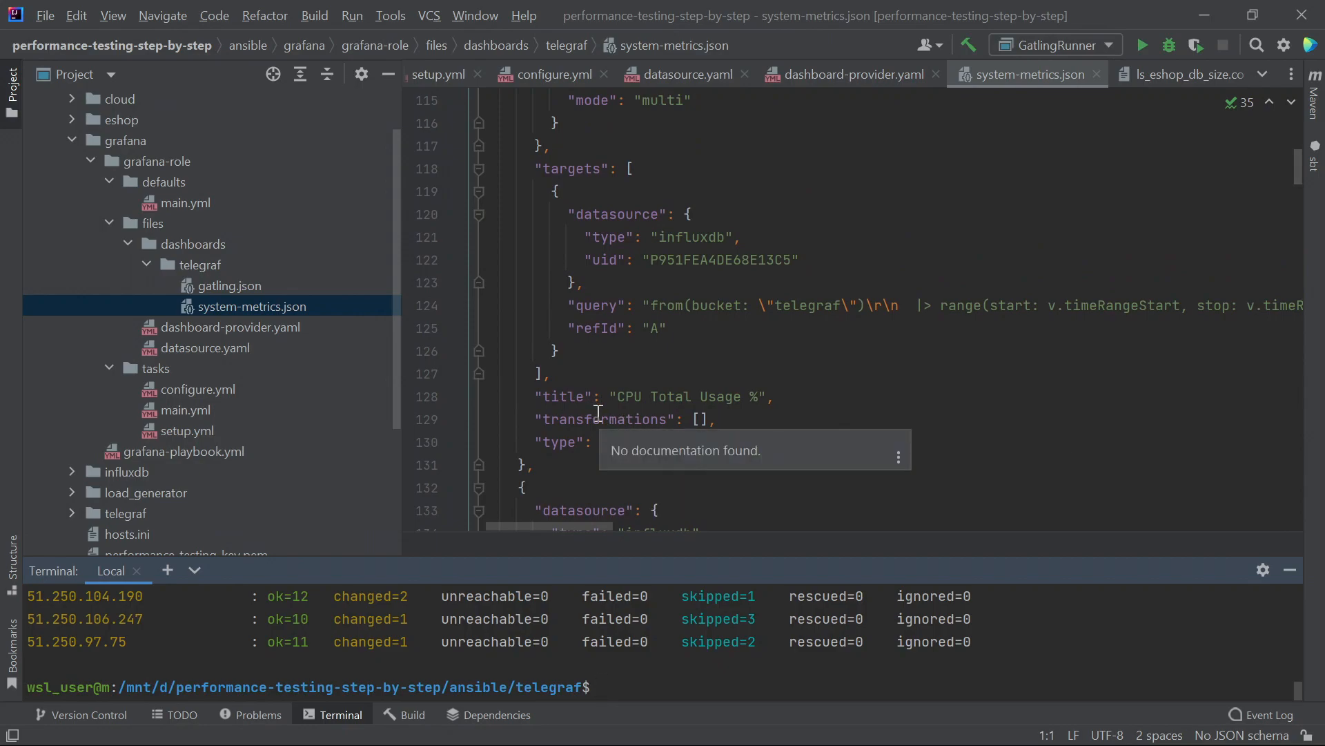
- Scroll through the CPU usage panel definitions in system-metrics.json
{"action": "scroll", "coordinate": [601, 414], "scroll_direction": "up", "scroll_amount": 2}
{"action": "scroll", "coordinate": [601, 414], "scroll_direction": "up", "scroll_amount": 4}
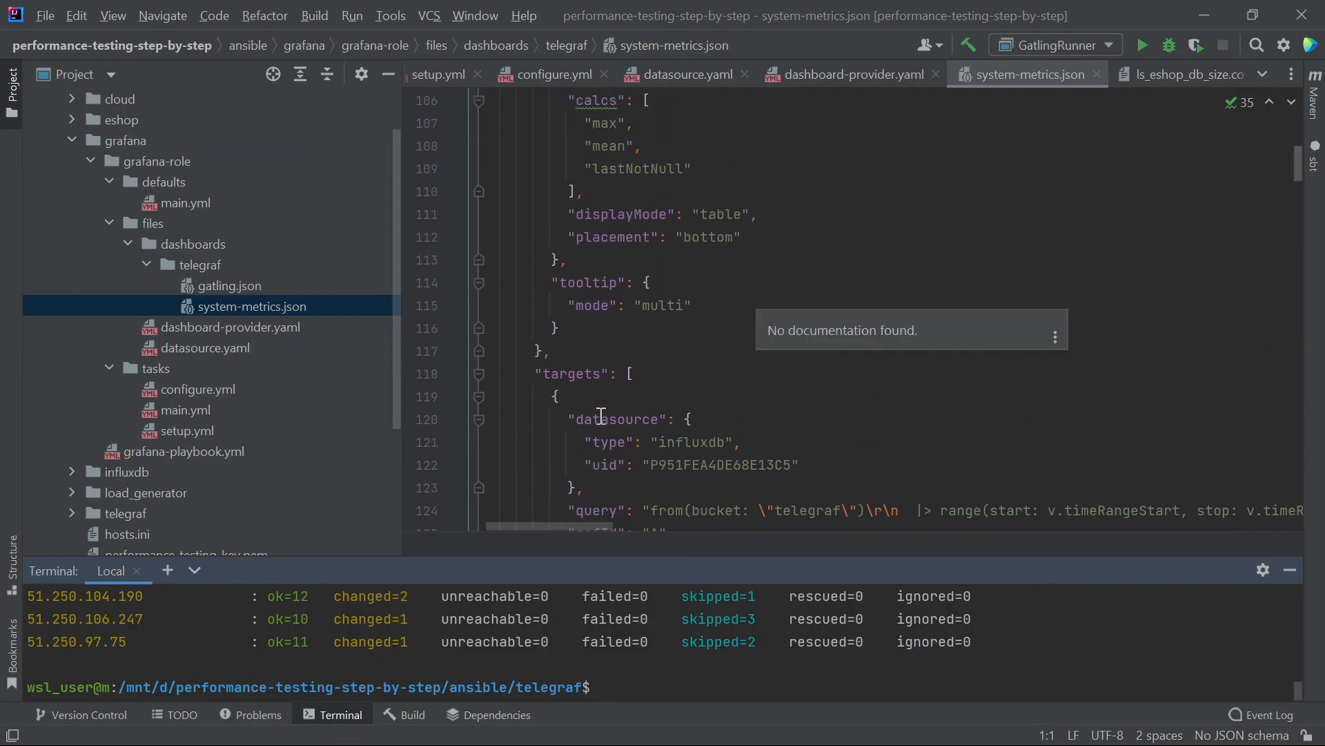
{"action": "scroll", "coordinate": [601, 417], "scroll_direction": "down", "scroll_amount": 3}
{"action": "scroll", "coordinate": [602, 418], "scroll_direction": "down", "scroll_amount": 3}
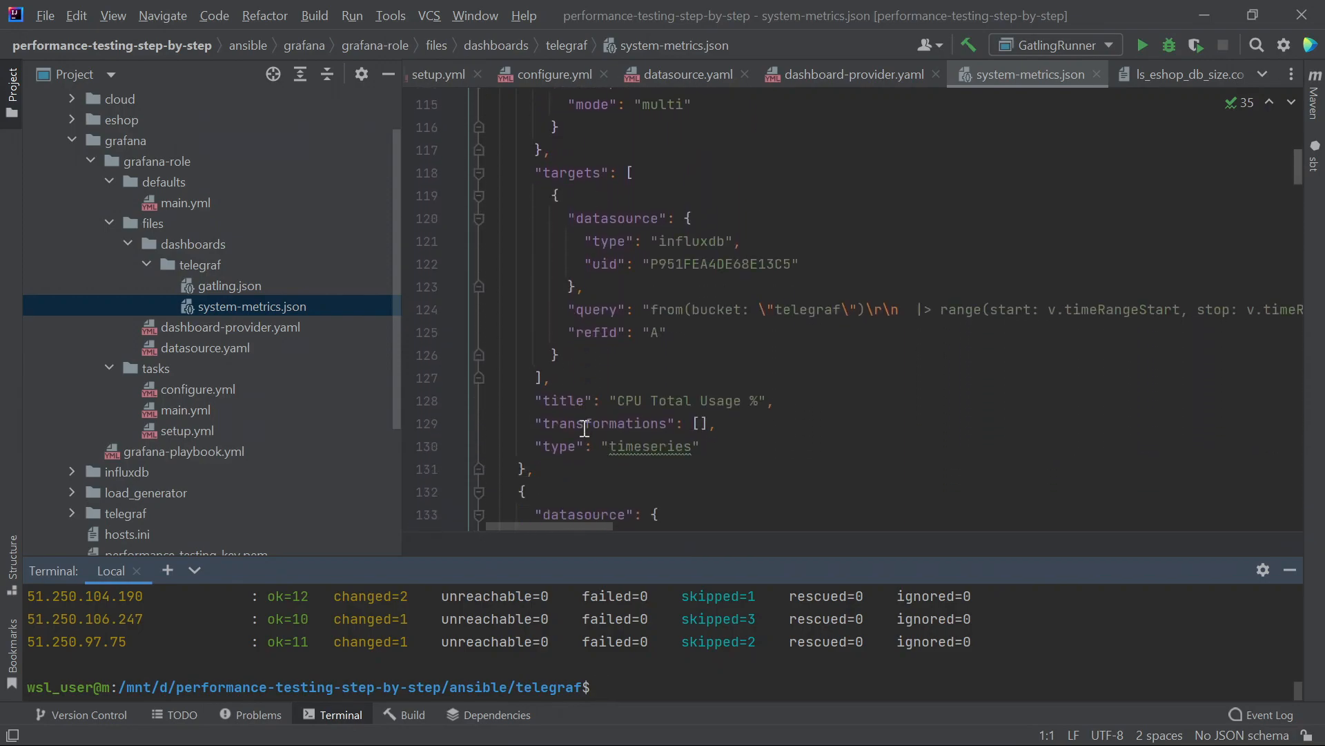
{"action": "left_click_drag", "start_coordinate": [548, 524], "coordinate": [583, 525]}
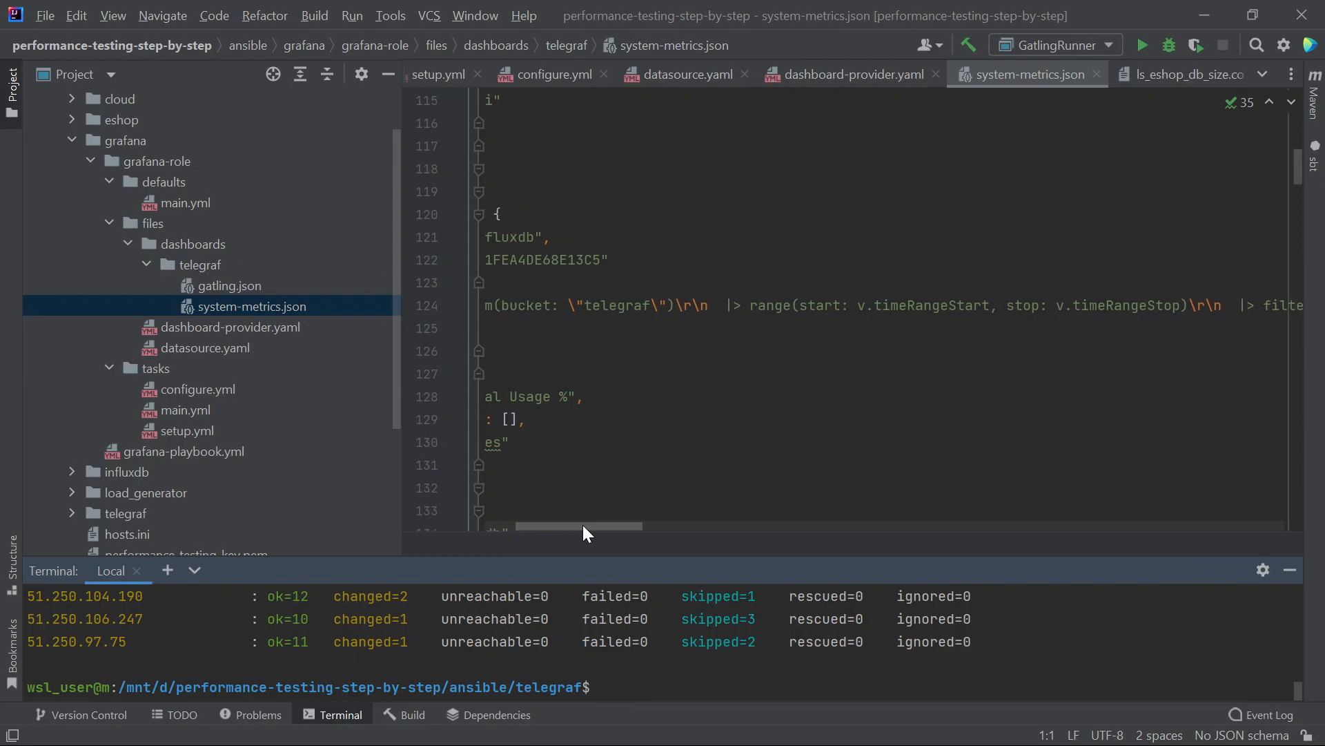
{"action": "scroll", "coordinate": [332, 458], "scroll_direction": "down", "scroll_amount": 3}
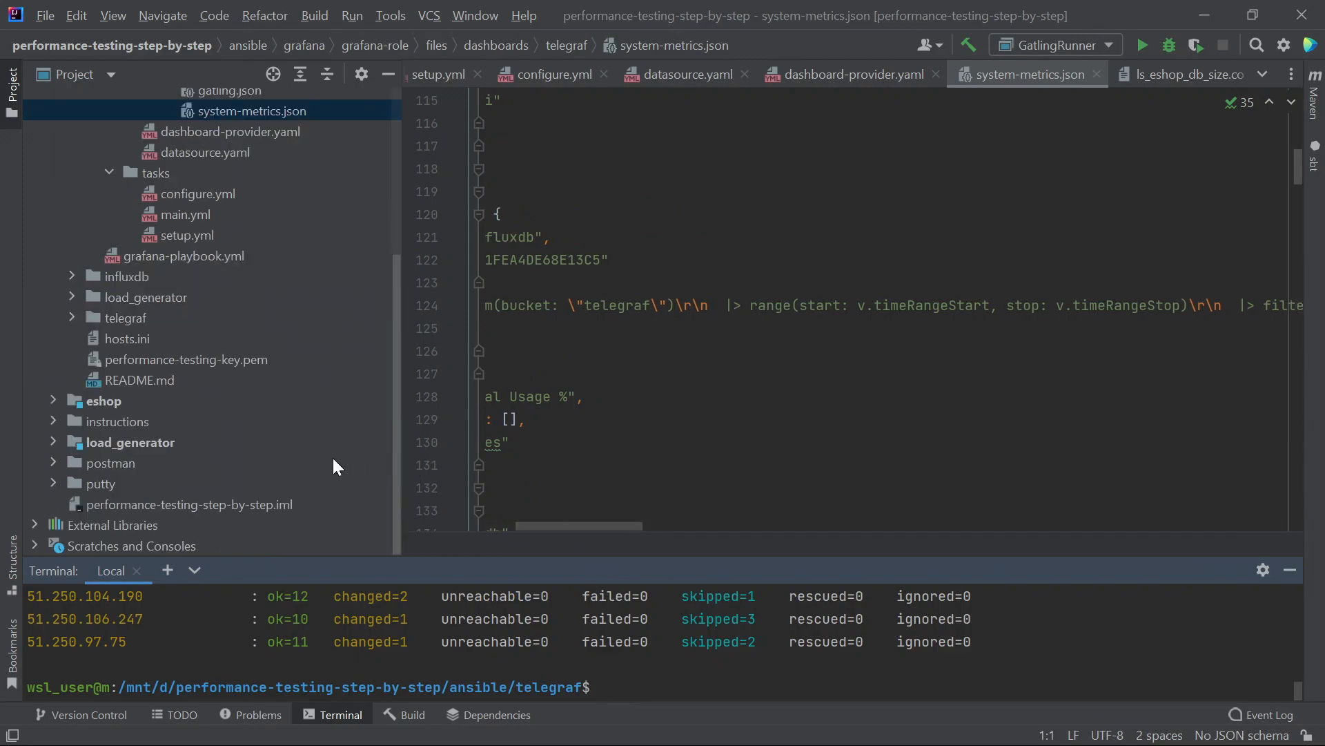
{"action": "left_click_drag", "start_coordinate": [598, 526], "coordinate": [438, 489]}
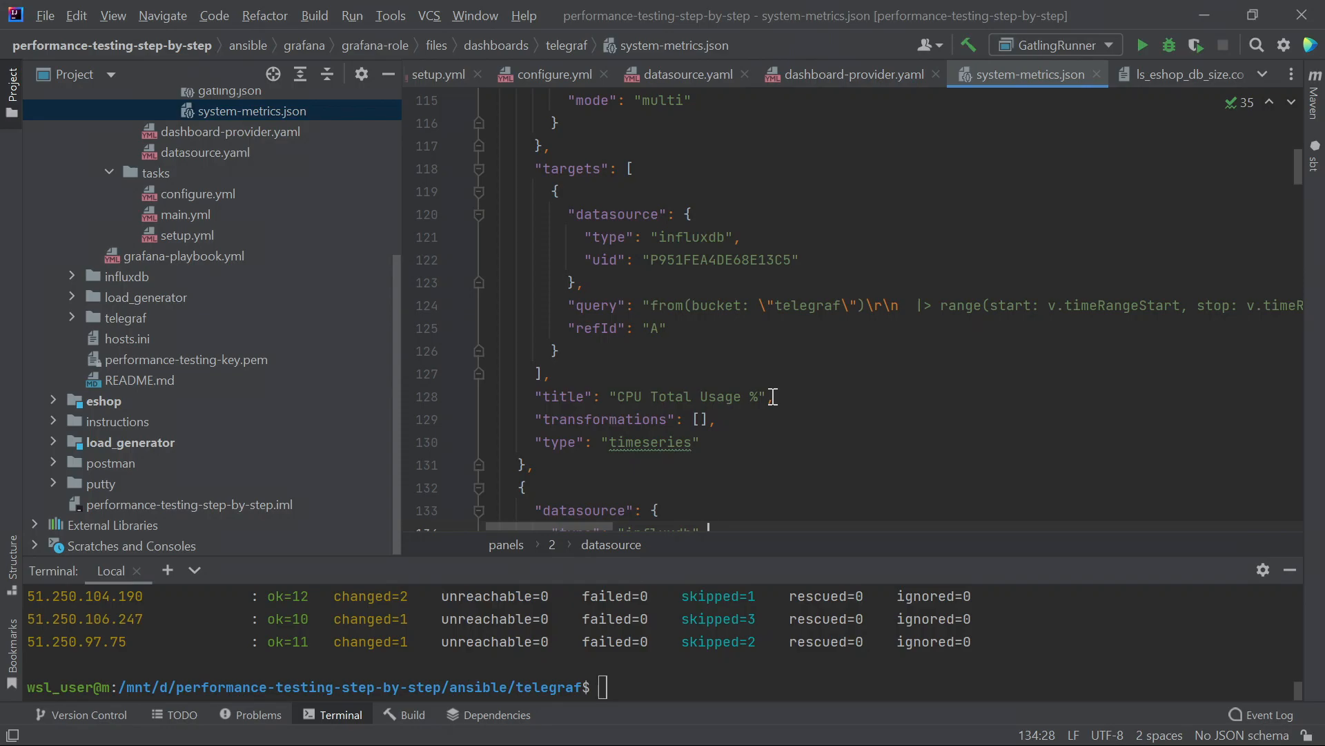
- Open the telegraf gatling.json dashboard showing its annotations block
{"action": "scroll", "coordinate": [794, 412], "scroll_direction": "down", "scroll_amount": 13}
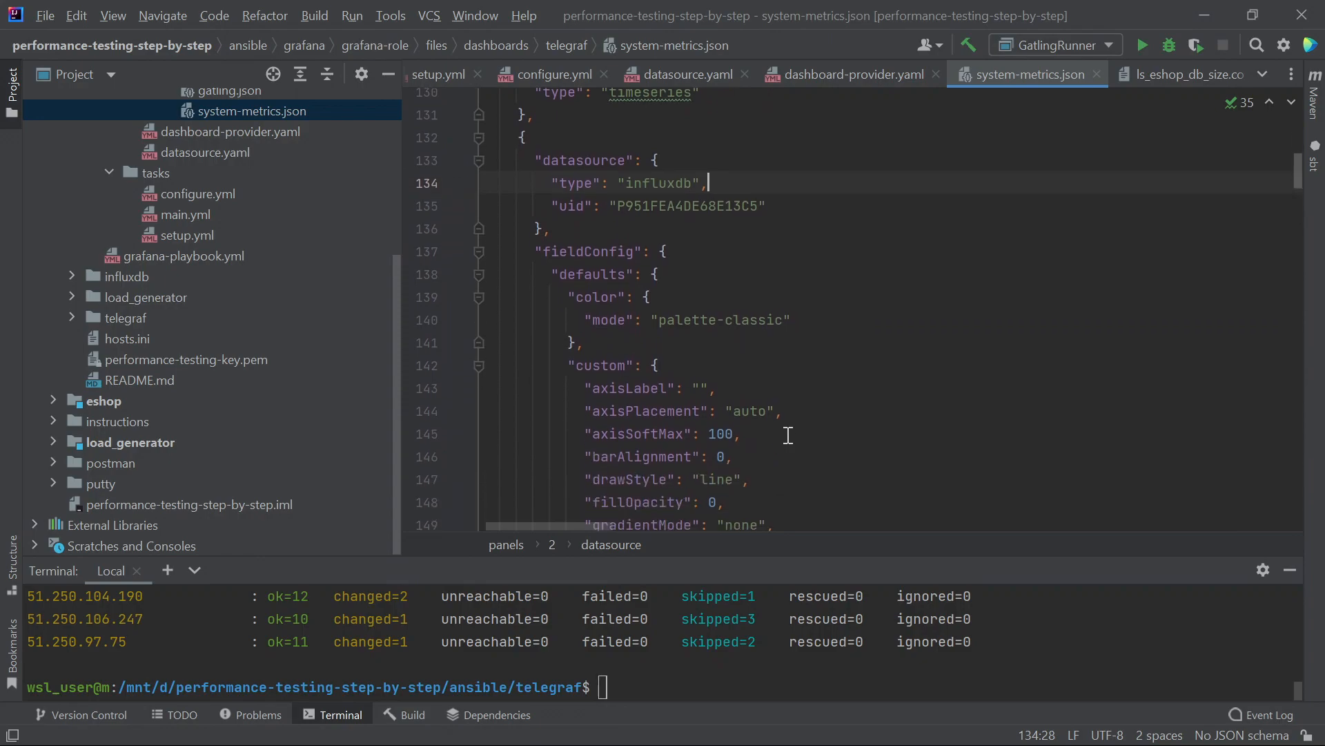
{"action": "scroll", "coordinate": [789, 432], "scroll_direction": "down", "scroll_amount": 18}
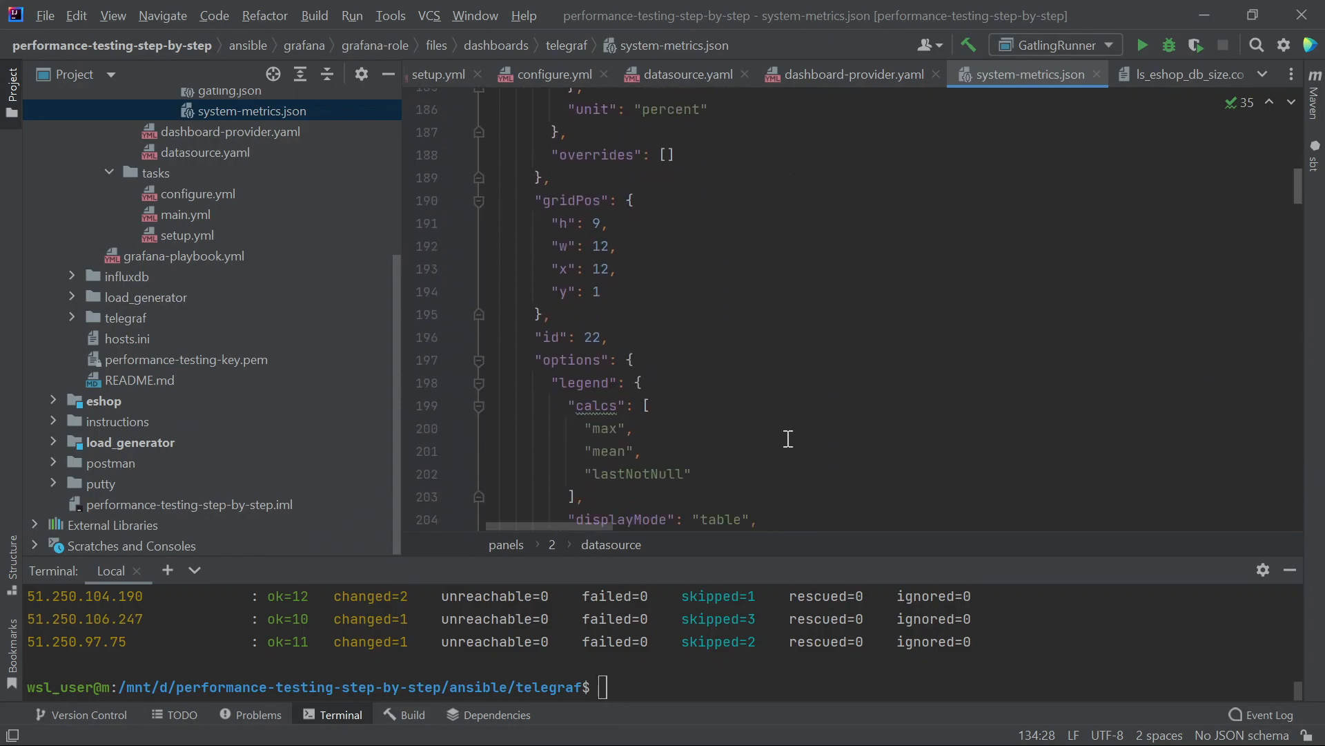
{"action": "scroll", "coordinate": [730, 435], "scroll_direction": "down", "scroll_amount": 3}
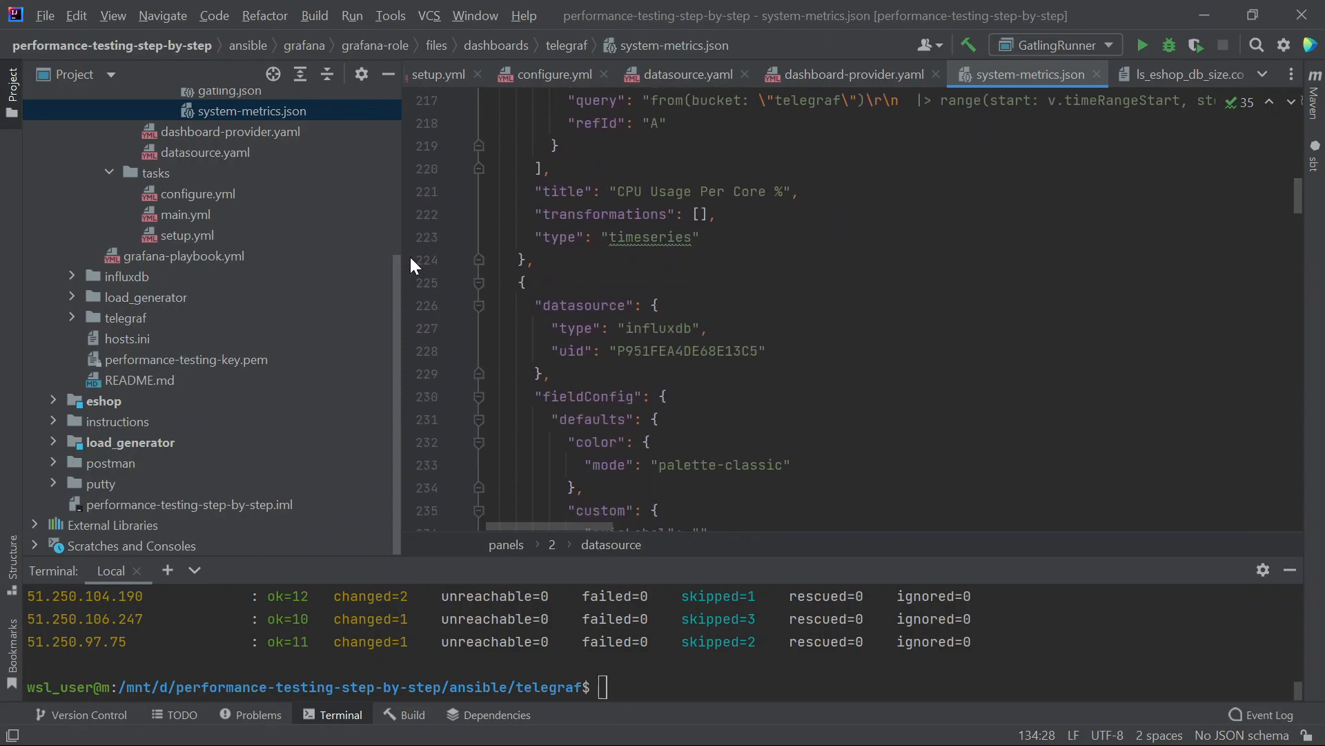
{"action": "scroll", "coordinate": [414, 265], "scroll_direction": "up", "scroll_amount": 2}
{"action": "scroll", "coordinate": [317, 244], "scroll_direction": "up", "scroll_amount": 3}
{"action": "double_click", "coordinate": [230, 200]}
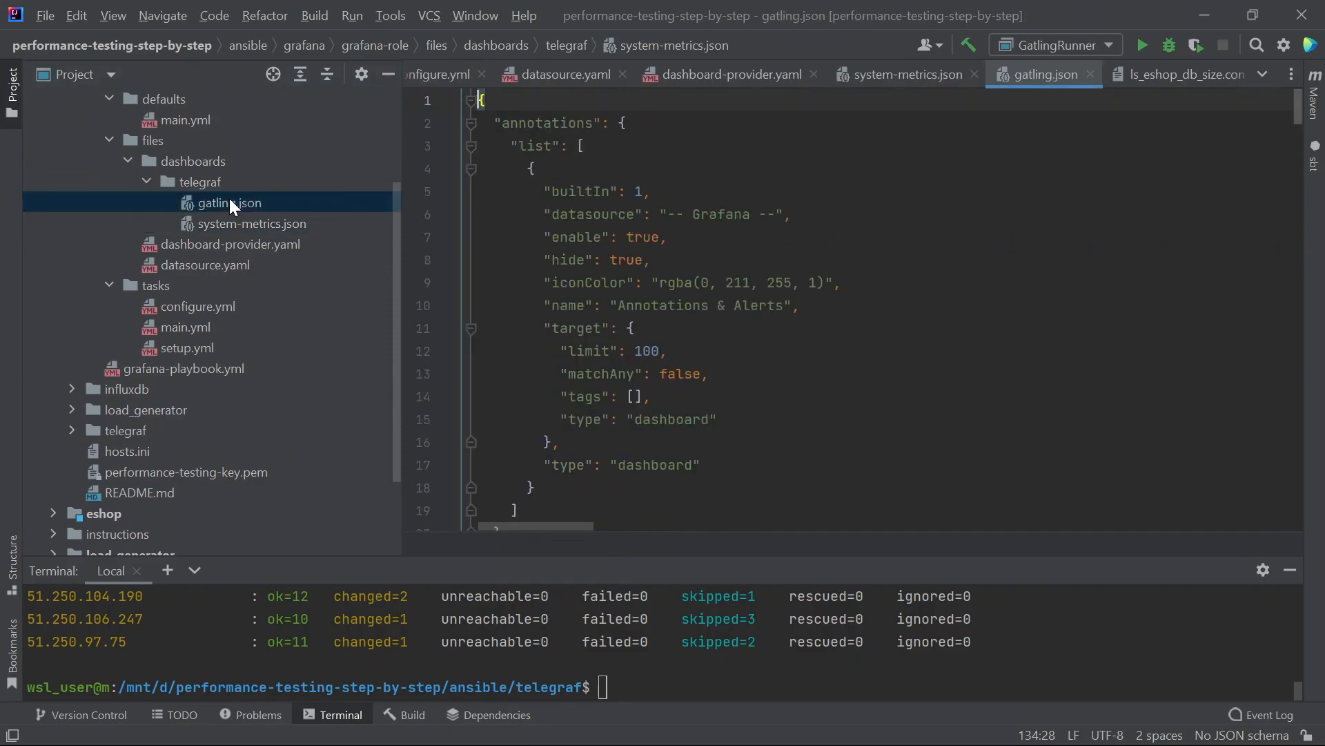
{"action": "scroll", "coordinate": [784, 305], "scroll_direction": "down", "scroll_amount": 13}
{"action": "scroll", "coordinate": [784, 307], "scroll_direction": "down", "scroll_amount": 20}
{"action": "scroll", "coordinate": [754, 314], "scroll_direction": "up", "scroll_amount": 3}
{"action": "scroll", "coordinate": [757, 314], "scroll_direction": "up", "scroll_amount": 1}
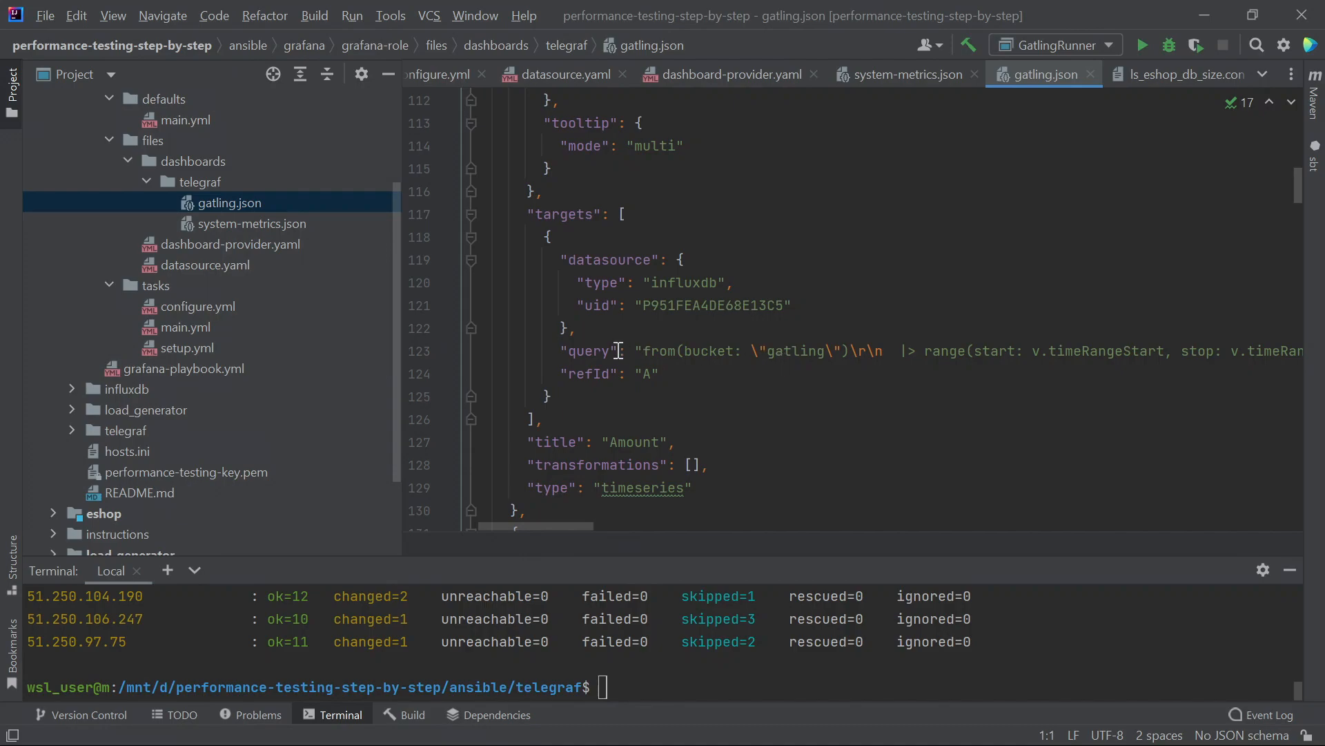
{"action": "left_click_drag", "start_coordinate": [567, 351], "coordinate": [717, 368]}
{"action": "scroll", "coordinate": [669, 372], "scroll_direction": "up", "scroll_amount": 1}
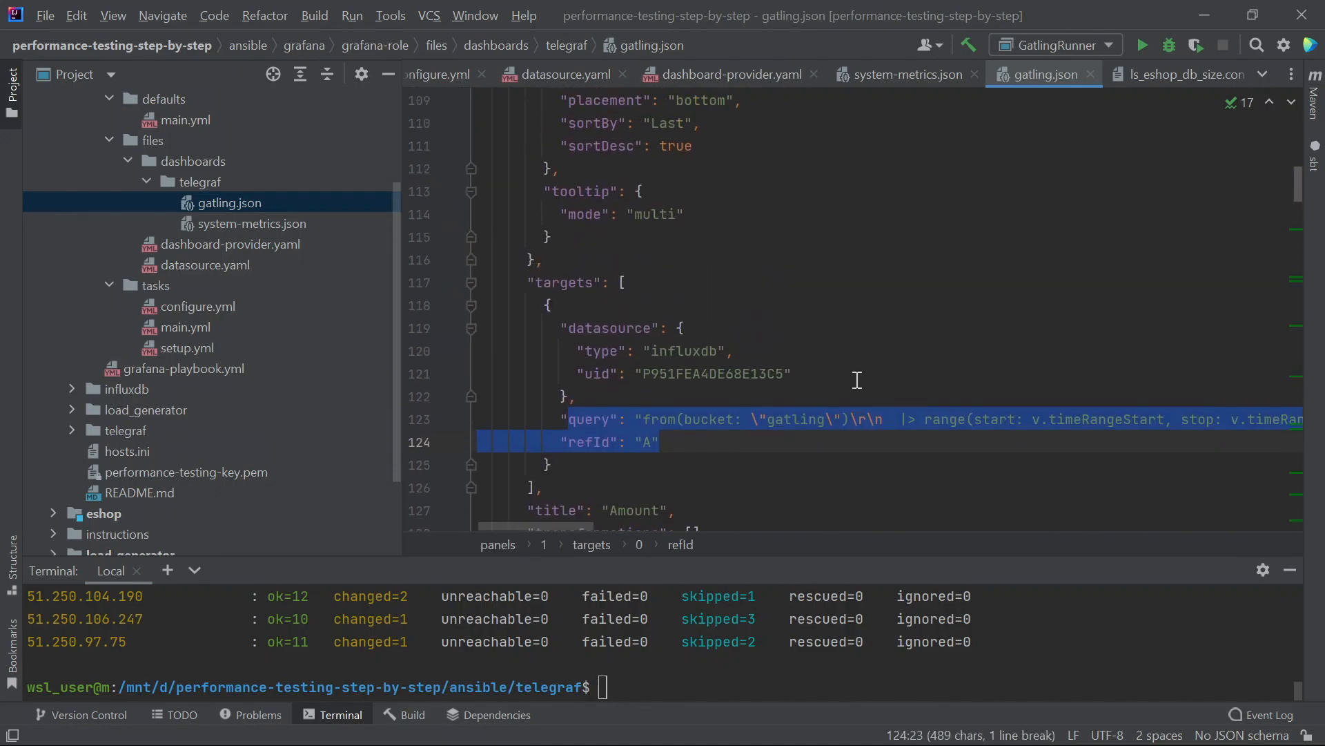
{"action": "left_click", "coordinate": [807, 372]}
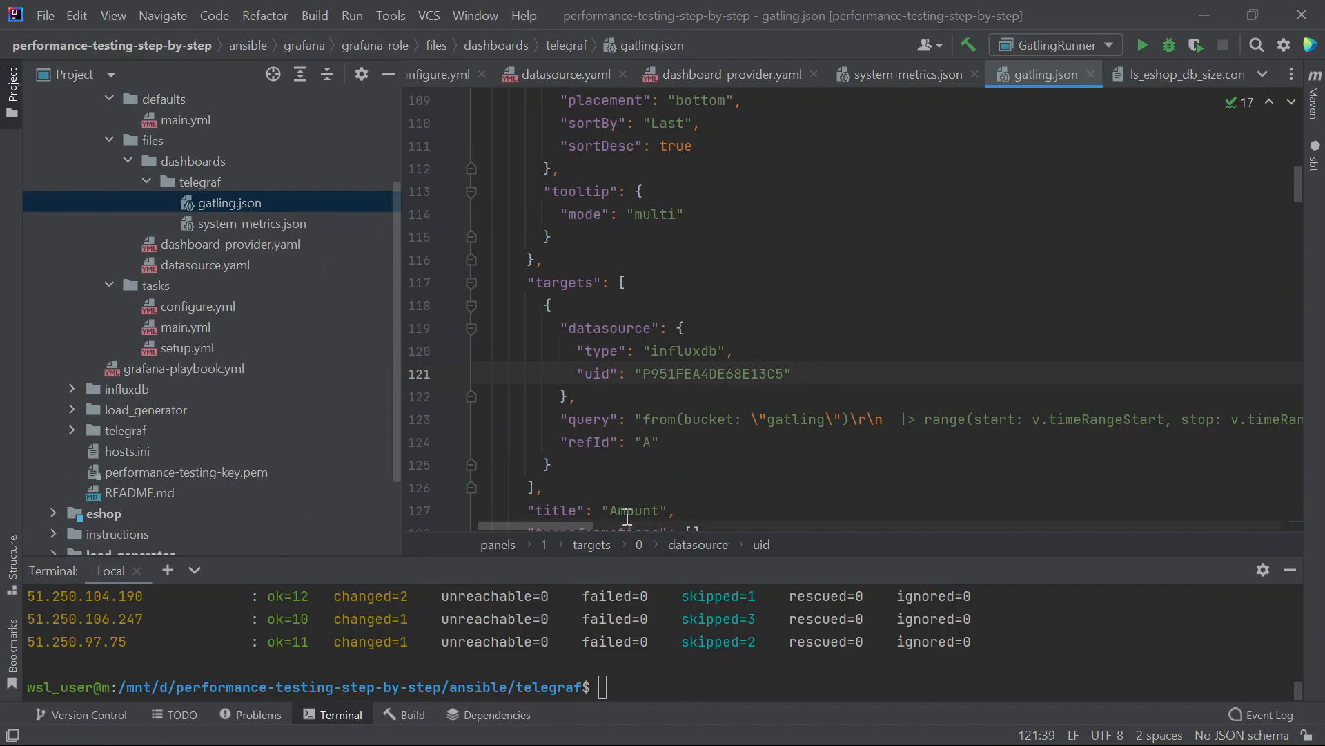
{"action": "mouse_move", "coordinate": [560, 520]}
{"action": "left_mouse_down"}
{"action": "mouse_move", "coordinate": [612, 525]}
{"action": "mouse_move", "coordinate": [536, 521]}
{"action": "left_mouse_up"}
{"action": "scroll", "coordinate": [852, 441], "scroll_direction": "down", "scroll_amount": 1}
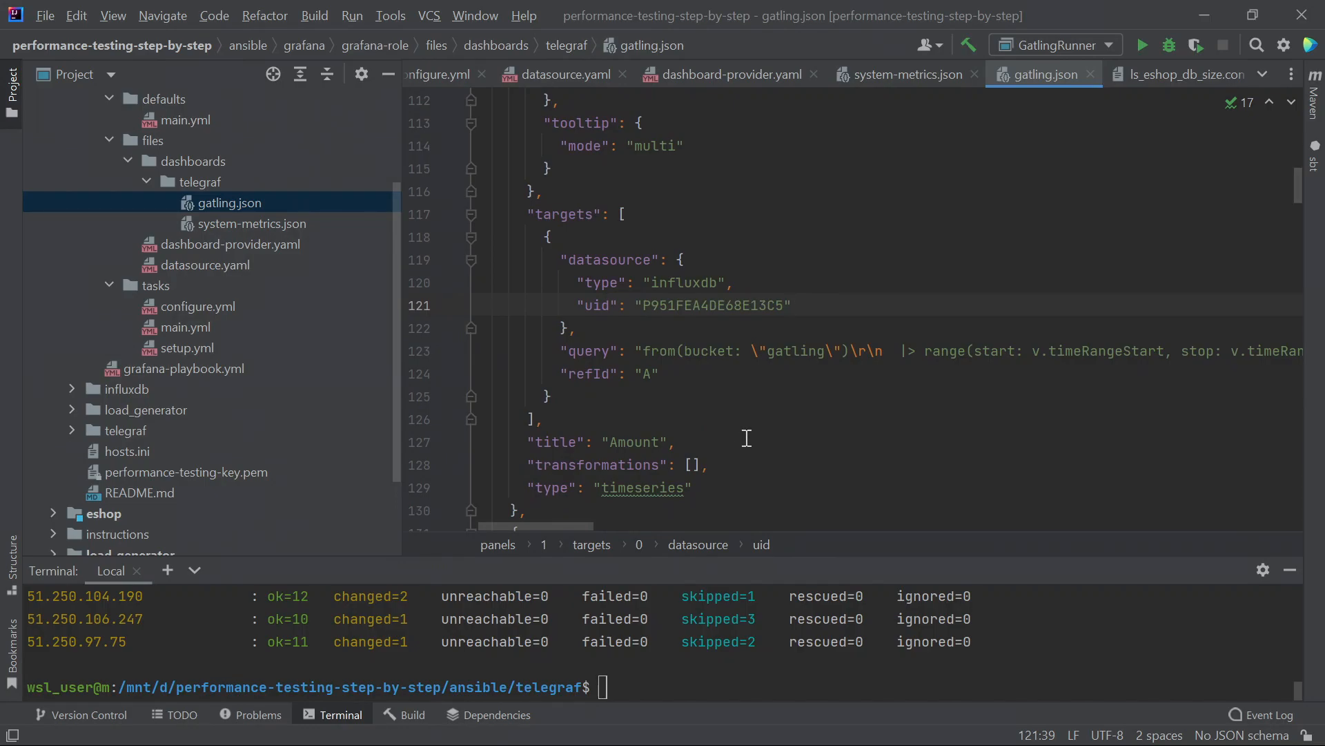
{"action": "scroll", "coordinate": [746, 439], "scroll_direction": "up", "scroll_amount": 2}
{"action": "scroll", "coordinate": [731, 385], "scroll_direction": "down", "scroll_amount": 10}
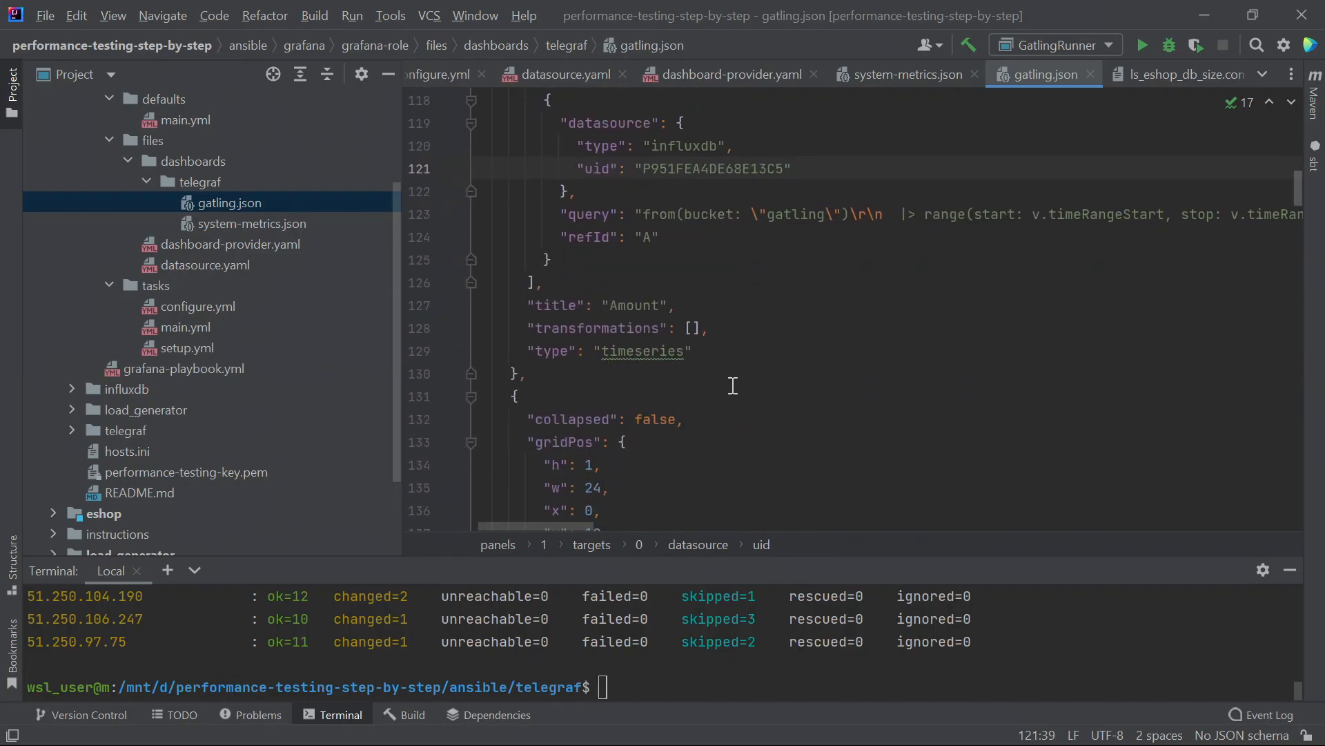
{"action": "scroll", "coordinate": [719, 366], "scroll_direction": "down", "scroll_amount": 20}
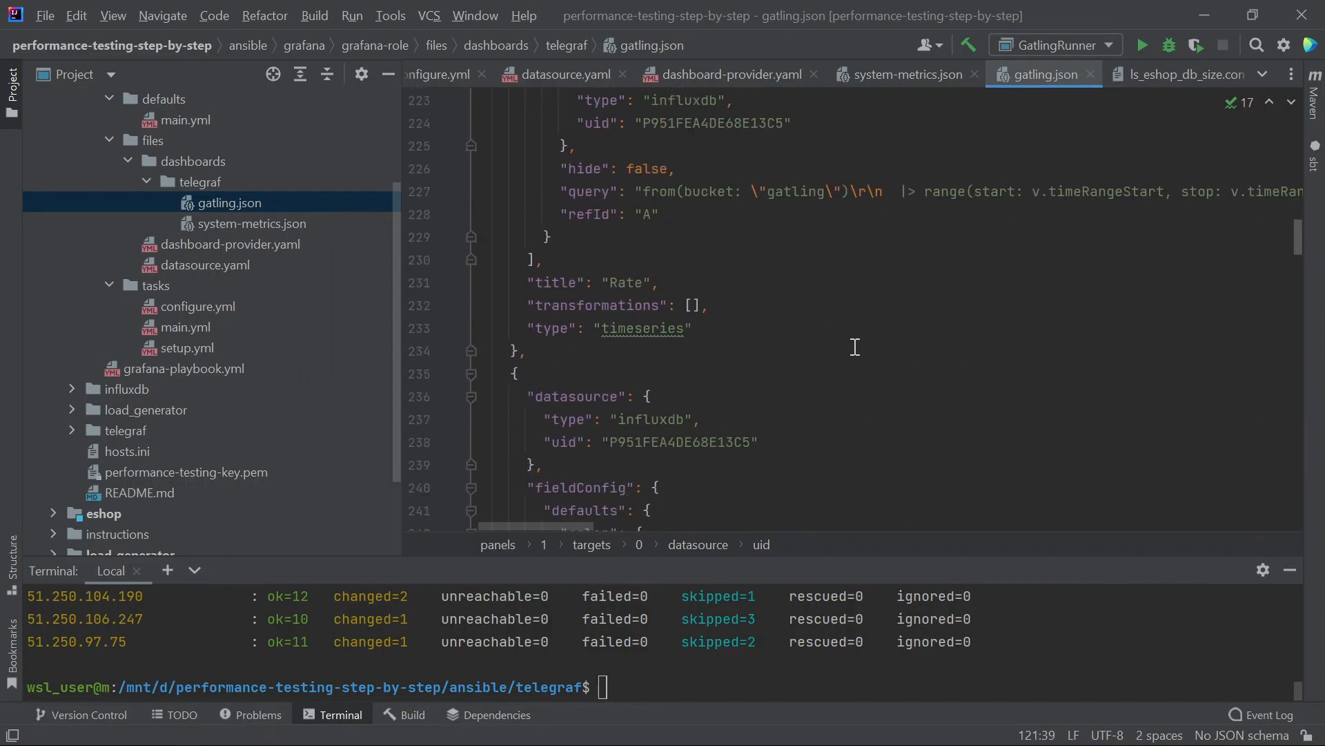
{"action": "scroll", "coordinate": [854, 347], "scroll_direction": "up", "scroll_amount": 2}
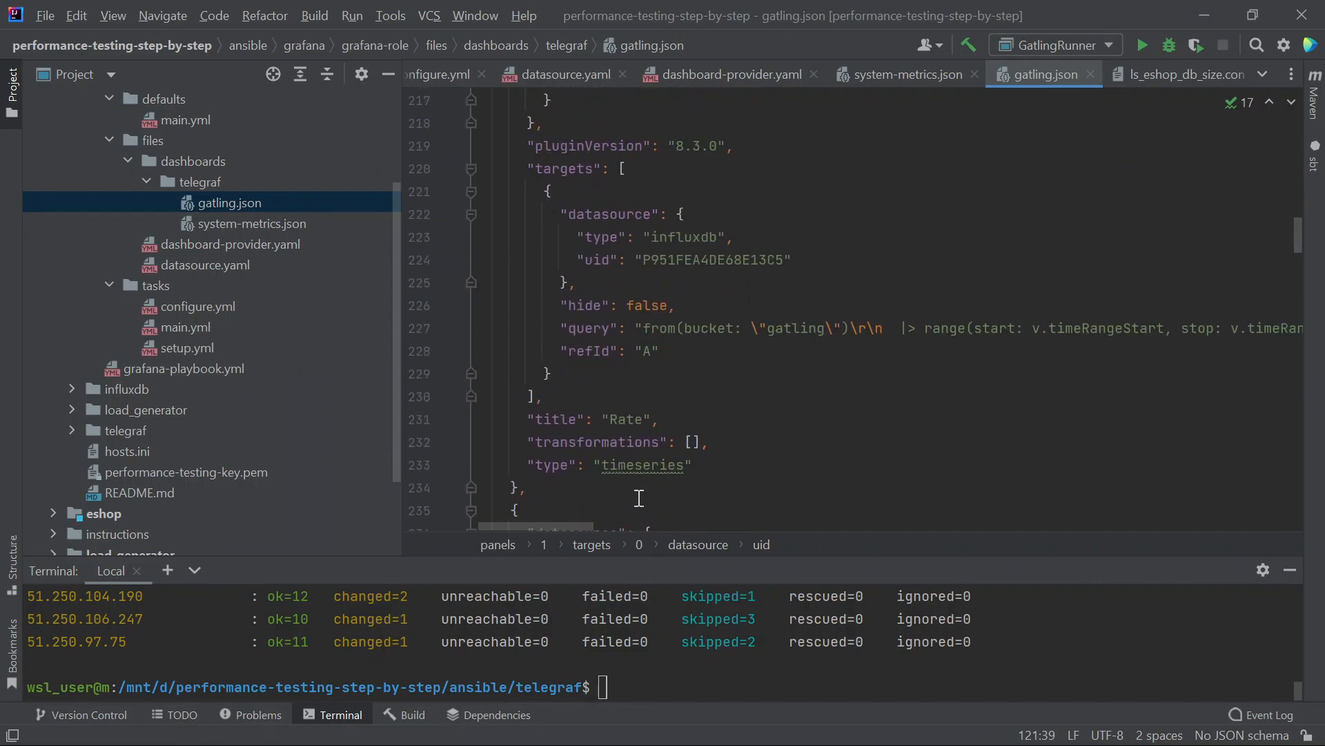
{"action": "mouse_move", "coordinate": [555, 527]}
{"action": "left_mouse_down"}
{"action": "mouse_move", "coordinate": [1000, 577]}
{"action": "mouse_move", "coordinate": [551, 511]}
{"action": "left_mouse_up"}
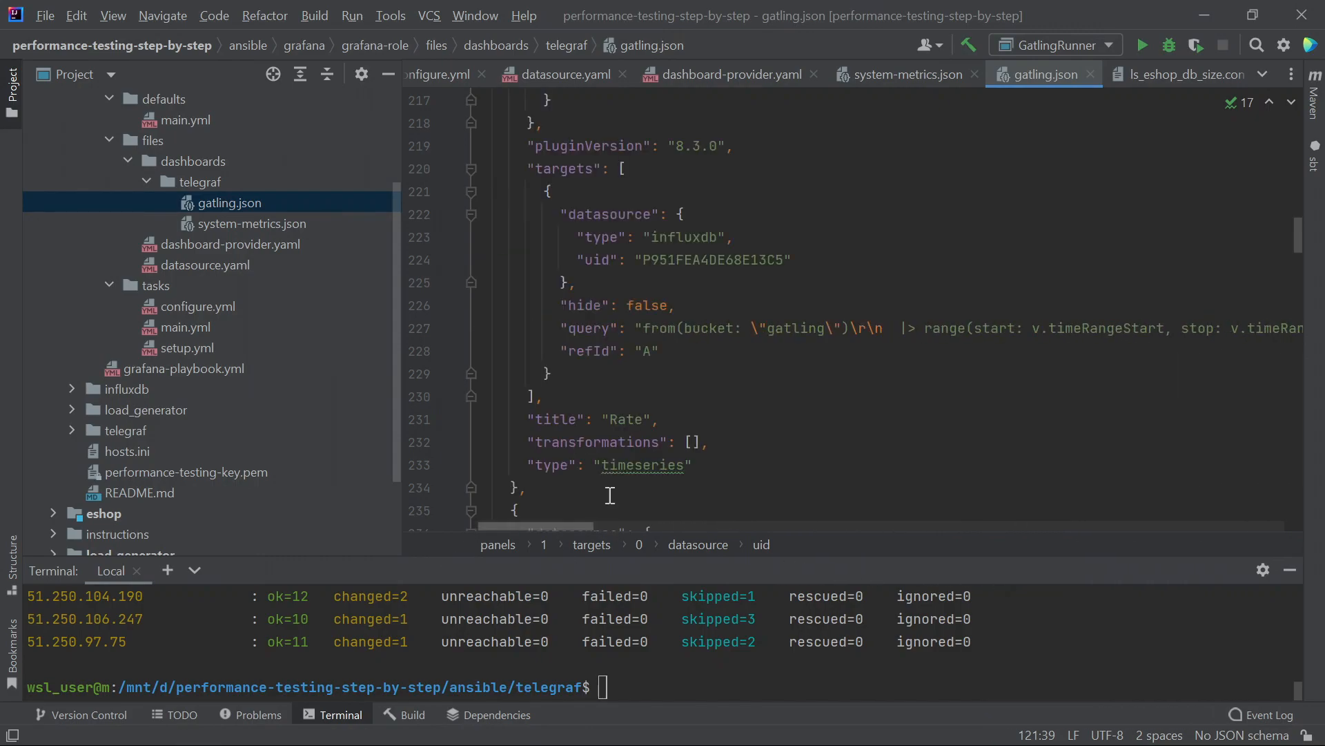
{"action": "double_click", "coordinate": [621, 419]}
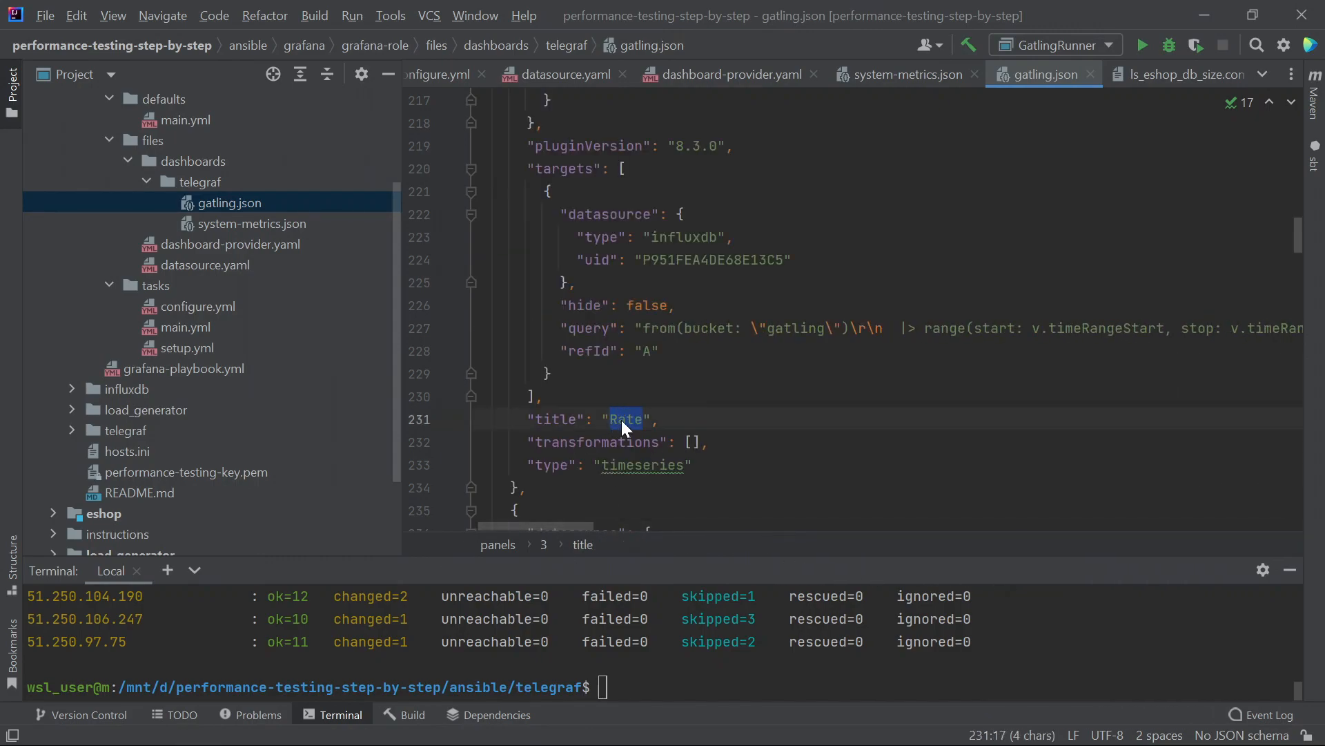
{"action": "left_click", "coordinate": [669, 682]}
- Enlarge the terminal and move it into ansible/grafana, listing grafana-playbook.yml and grafana-role
{"action": "left_click_drag", "start_coordinate": [646, 552], "coordinate": [646, 485]}
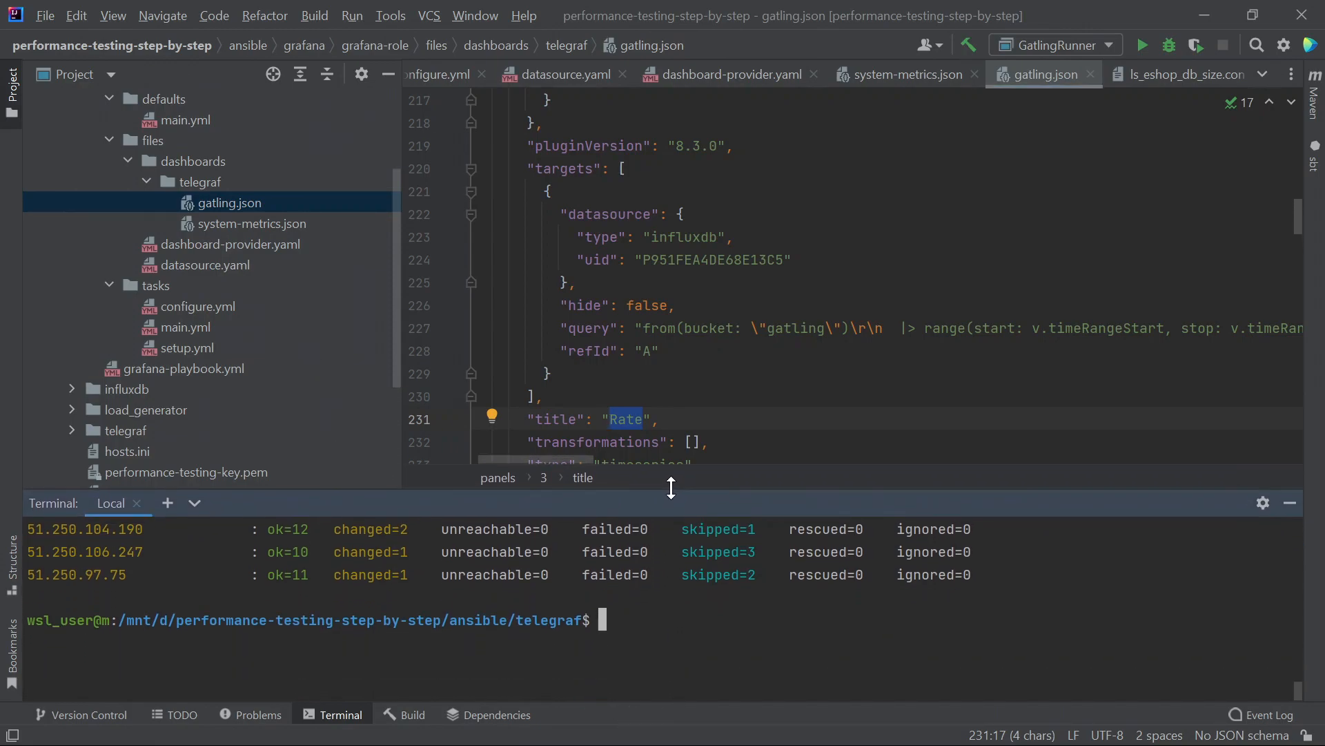
{"action": "type", "text": "cd .."}
{"action": "key", "text": "Return"}
{"action": "type", "text": "ls"}
{"action": "key", "text": "Return"}
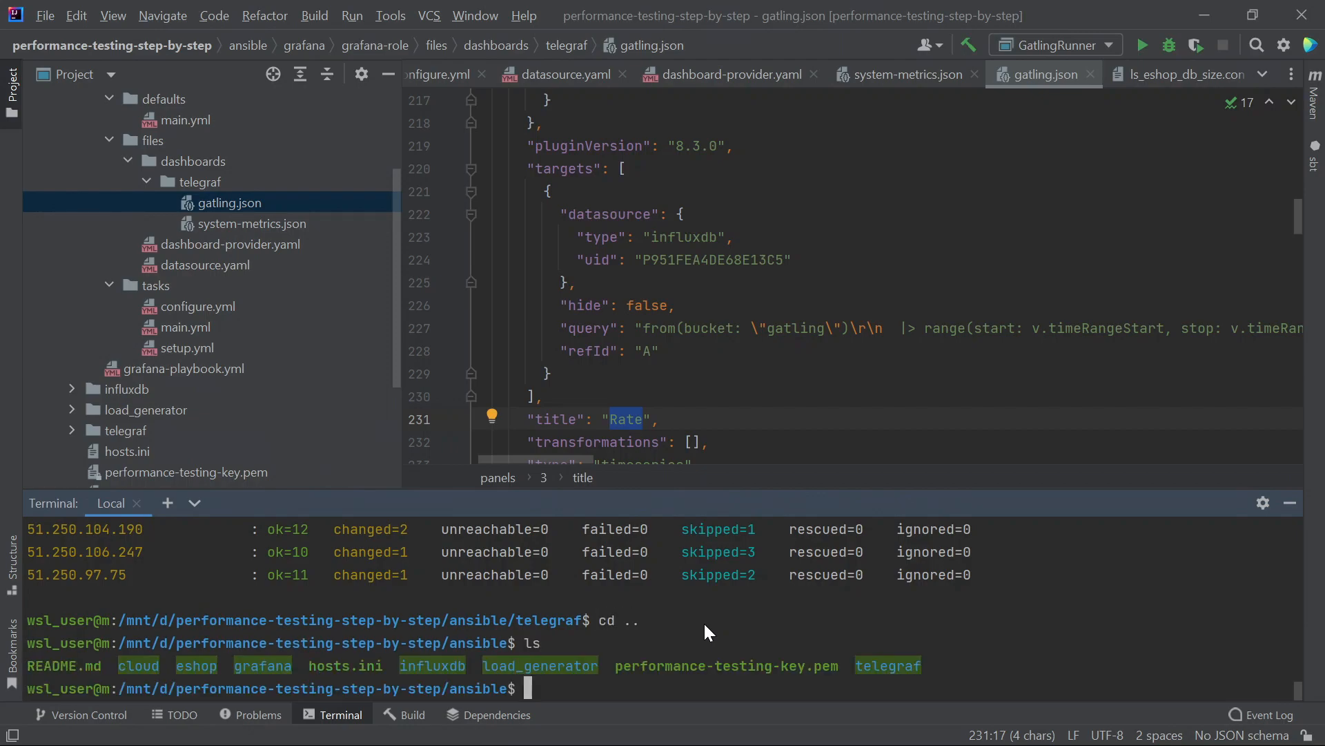
{"action": "type", "text": "cd gr"}
{"action": "key", "text": "Tab"}
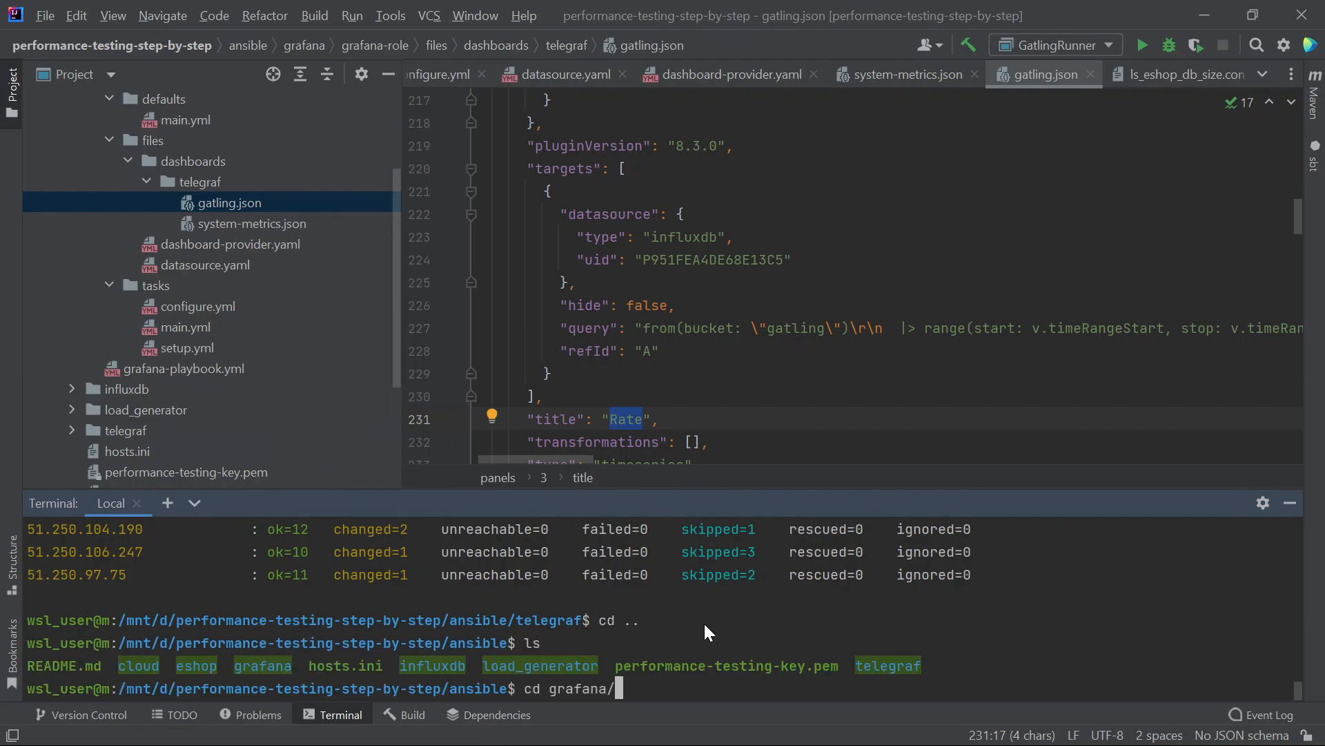
{"action": "key", "text": "Return"}
{"action": "type", "text": "ls"}
{"action": "key", "text": "Return"}
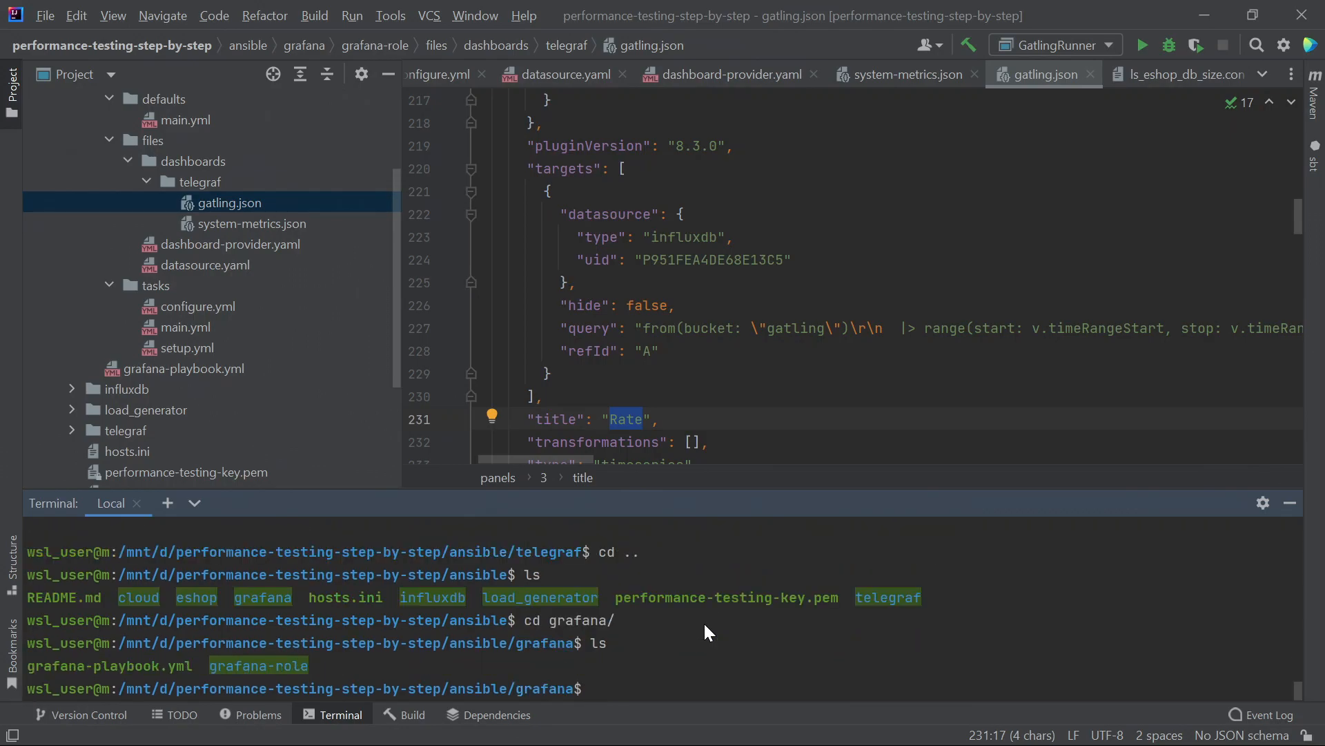
- Open the project README.md with the Grafana setup commands
{"action": "scroll", "coordinate": [210, 353], "scroll_direction": "down", "scroll_amount": 1}
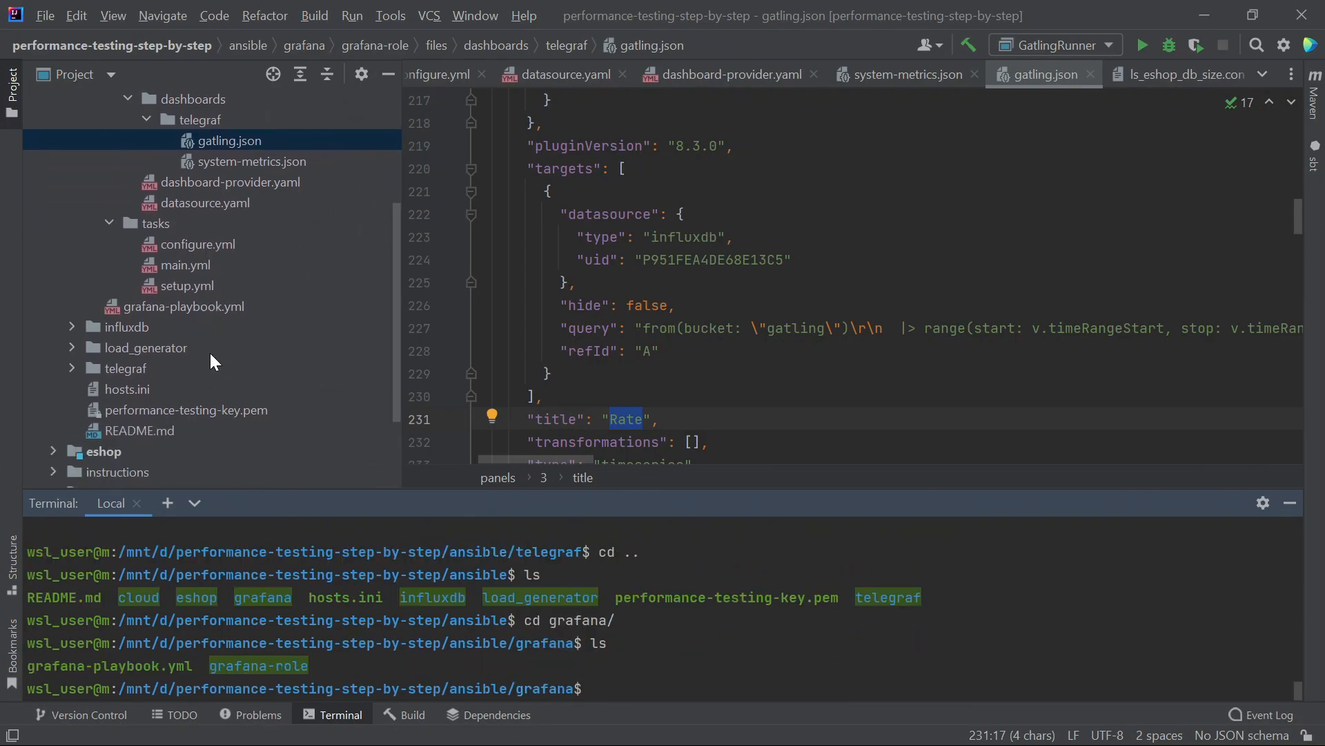
{"action": "scroll", "coordinate": [151, 359], "scroll_direction": "down", "scroll_amount": 1}
{"action": "double_click", "coordinate": [151, 366]}
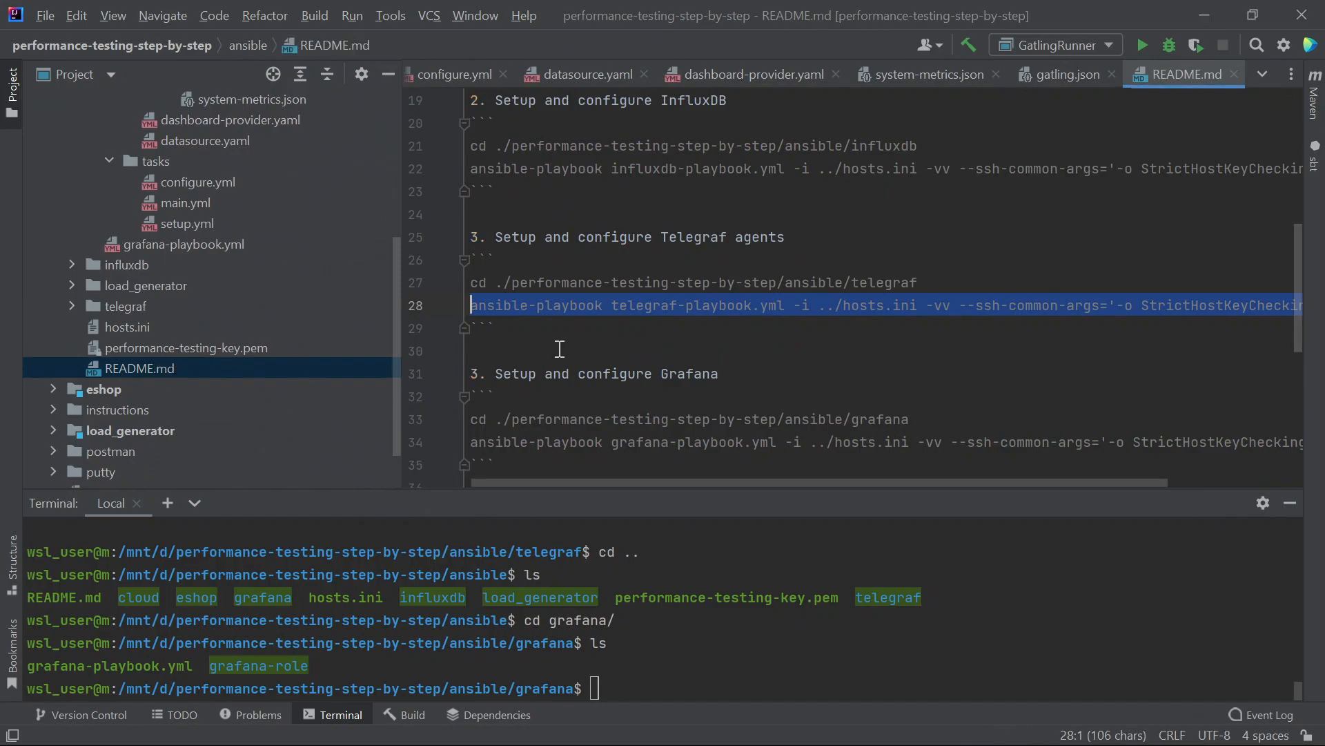
{"action": "scroll", "coordinate": [747, 406], "scroll_direction": "down", "scroll_amount": 2}
{"action": "scroll", "coordinate": [747, 406], "scroll_direction": "down", "scroll_amount": 1}
{"action": "scroll", "coordinate": [725, 442], "scroll_direction": "up", "scroll_amount": 1}
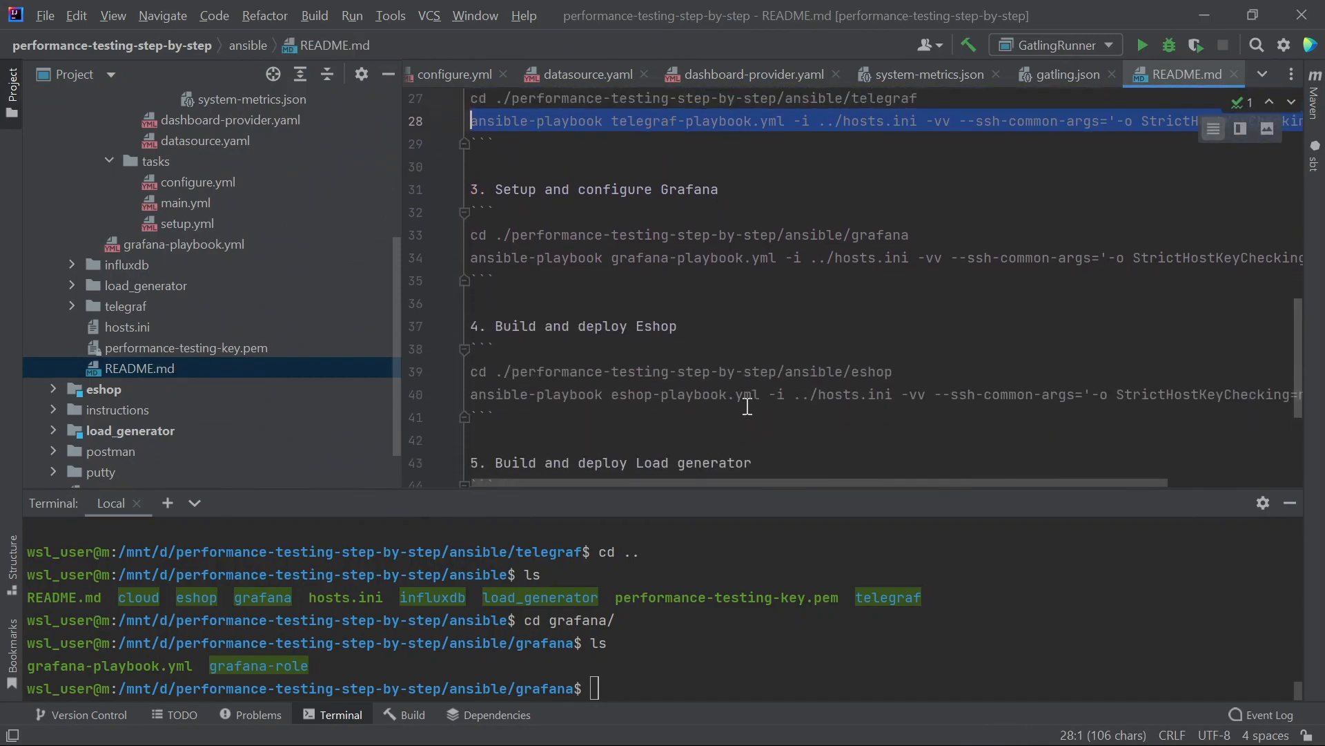
- Copy the grafana ansible-playbook command from the README and run it in the terminal
{"action": "scroll", "coordinate": [695, 486], "scroll_direction": "right", "scroll_amount": 1}
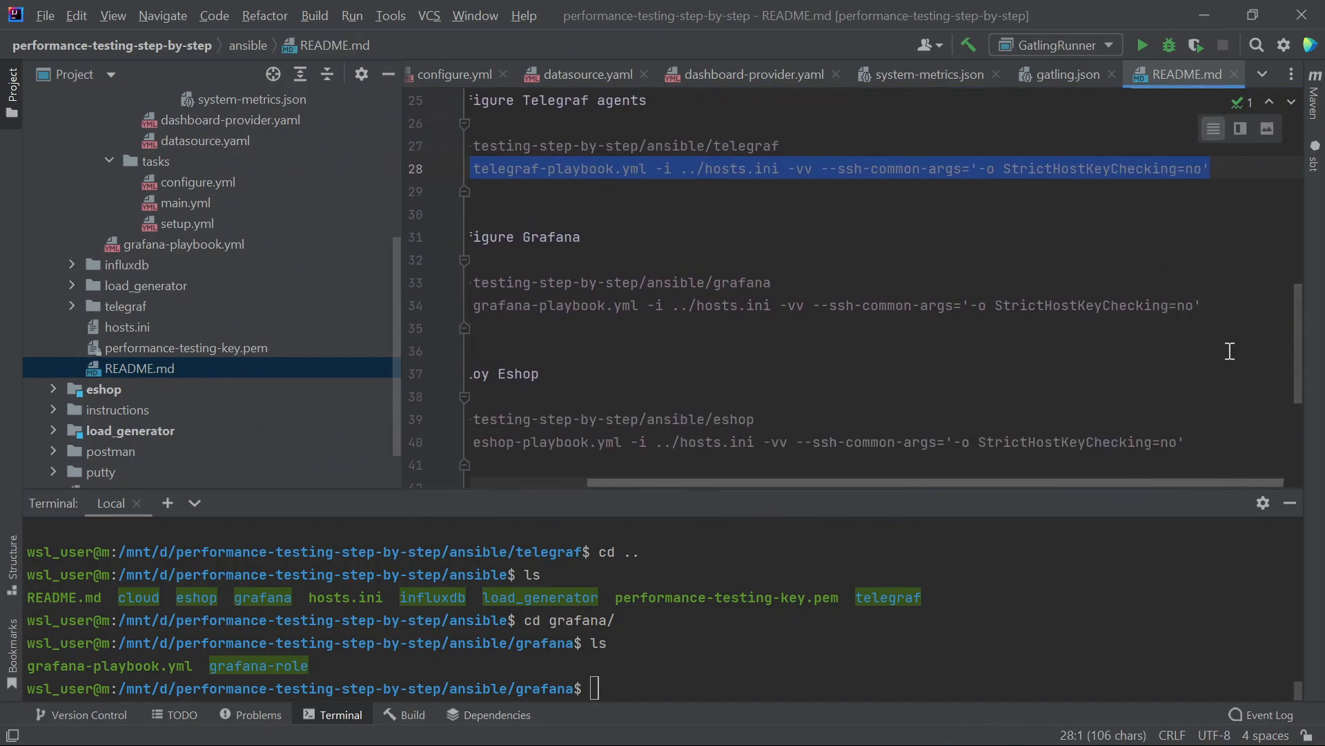
{"action": "left_click_drag", "start_coordinate": [1302, 306], "coordinate": [267, 301]}
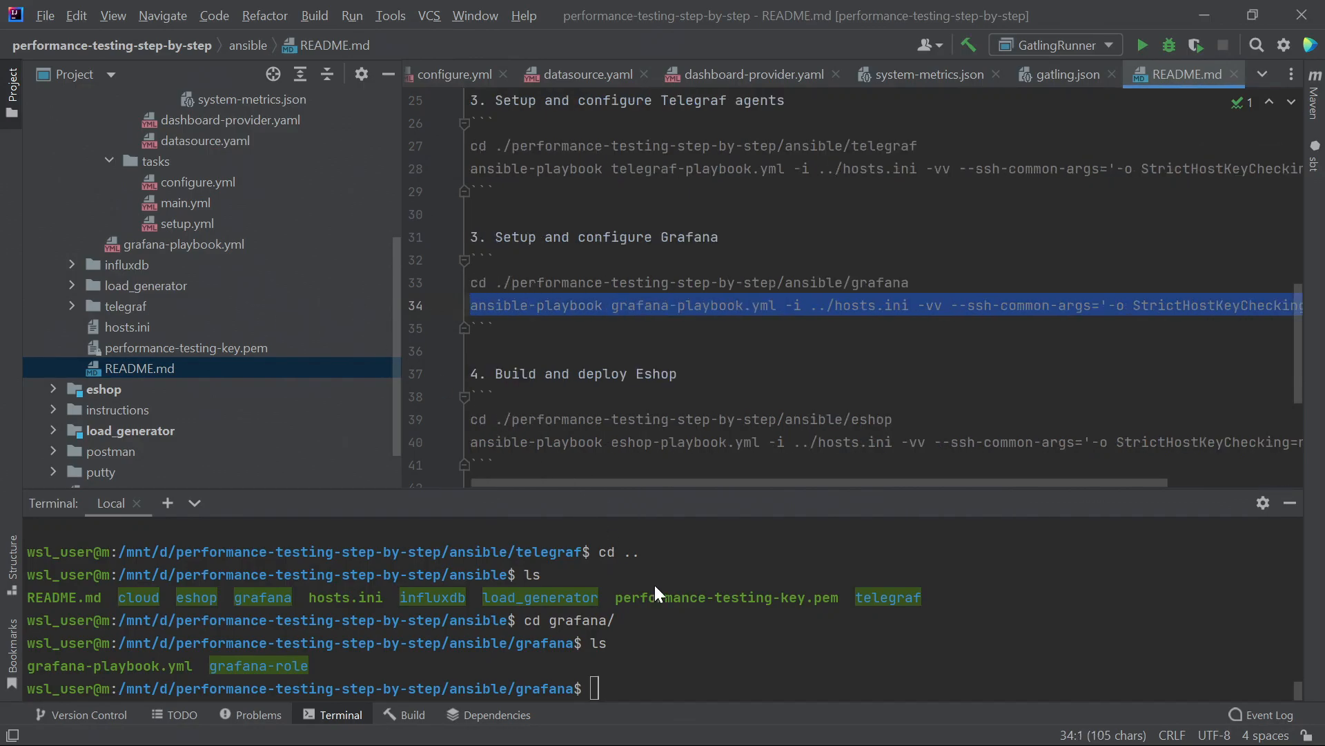
{"action": "right_click", "coordinate": [753, 651]}
{"action": "left_click", "coordinate": [787, 599]}
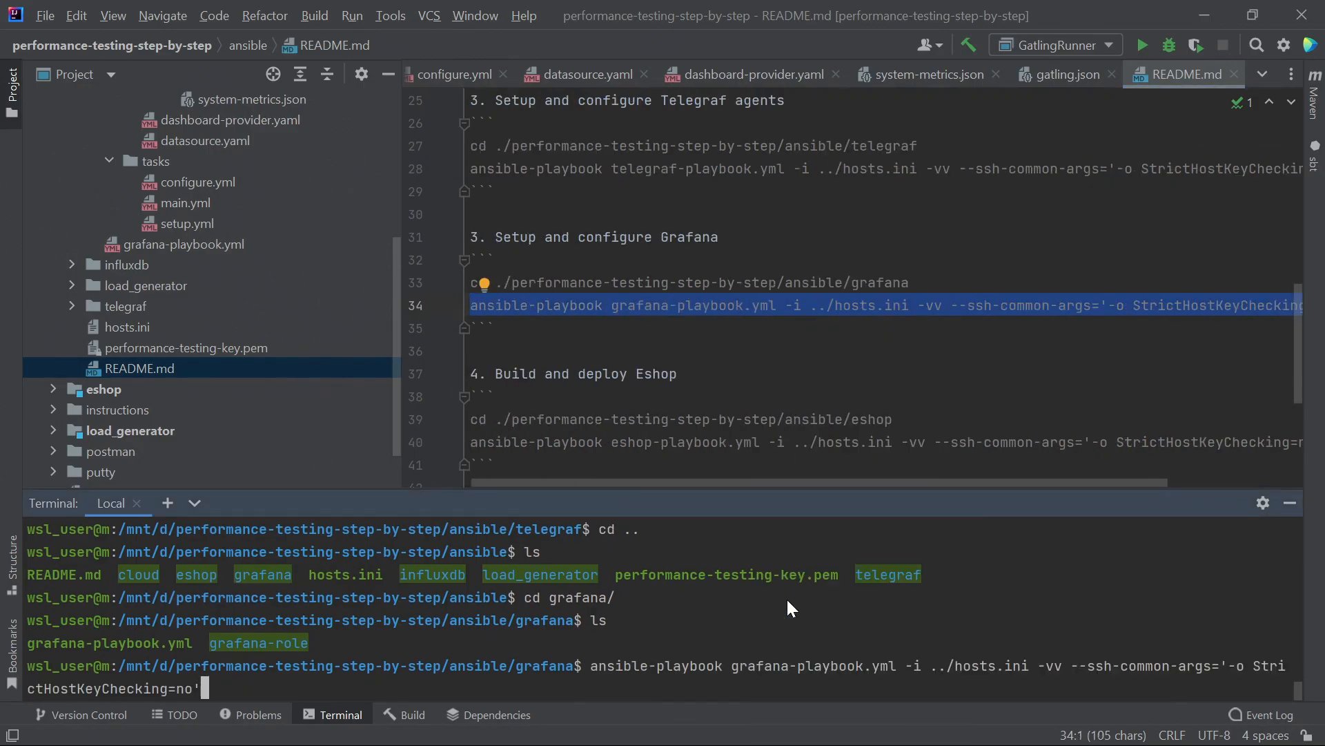
{"action": "key", "text": "Return"}
- Browse the role's setup, main, defaults and configure files while the playbook runs
{"action": "scroll", "coordinate": [175, 417], "scroll_direction": "up", "scroll_amount": 3}
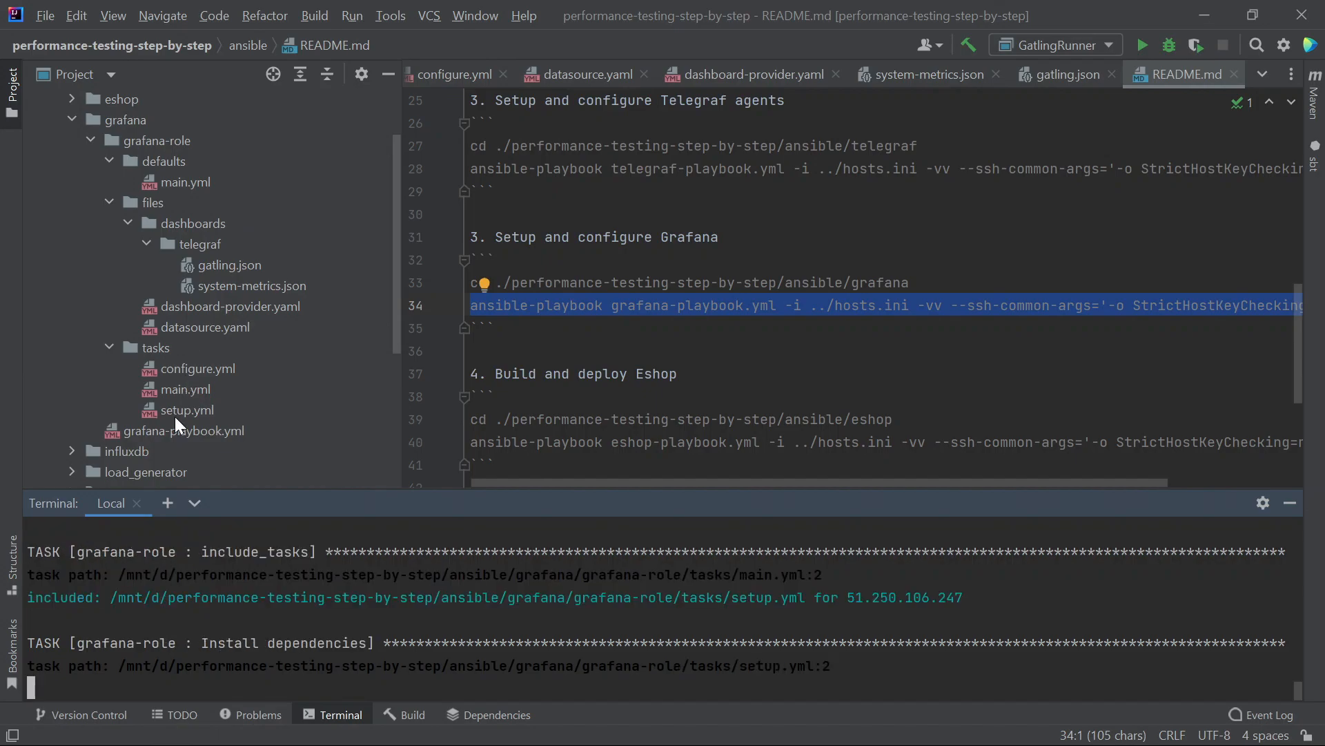
{"action": "left_click", "coordinate": [176, 412]}
{"action": "left_click", "coordinate": [183, 387]}
{"action": "left_click", "coordinate": [193, 183]}
{"action": "scroll", "coordinate": [206, 384], "scroll_direction": "up", "scroll_amount": 1}
{"action": "scroll", "coordinate": [200, 387], "scroll_direction": "down", "scroll_amount": 1}
{"action": "left_click", "coordinate": [196, 389]}
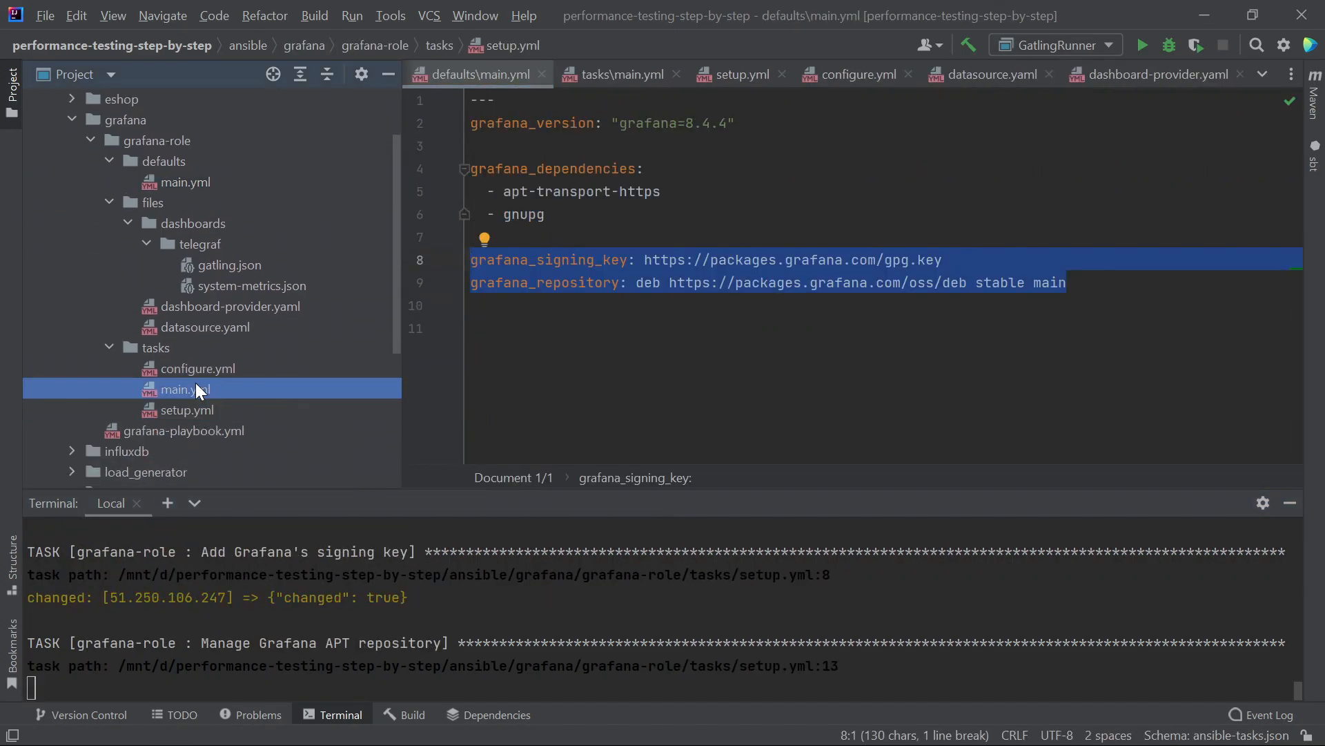
{"action": "key", "text": "Up"}
{"action": "left_click", "coordinate": [197, 408]}
{"action": "scroll", "coordinate": [342, 381], "scroll_direction": "down", "scroll_amount": 2}
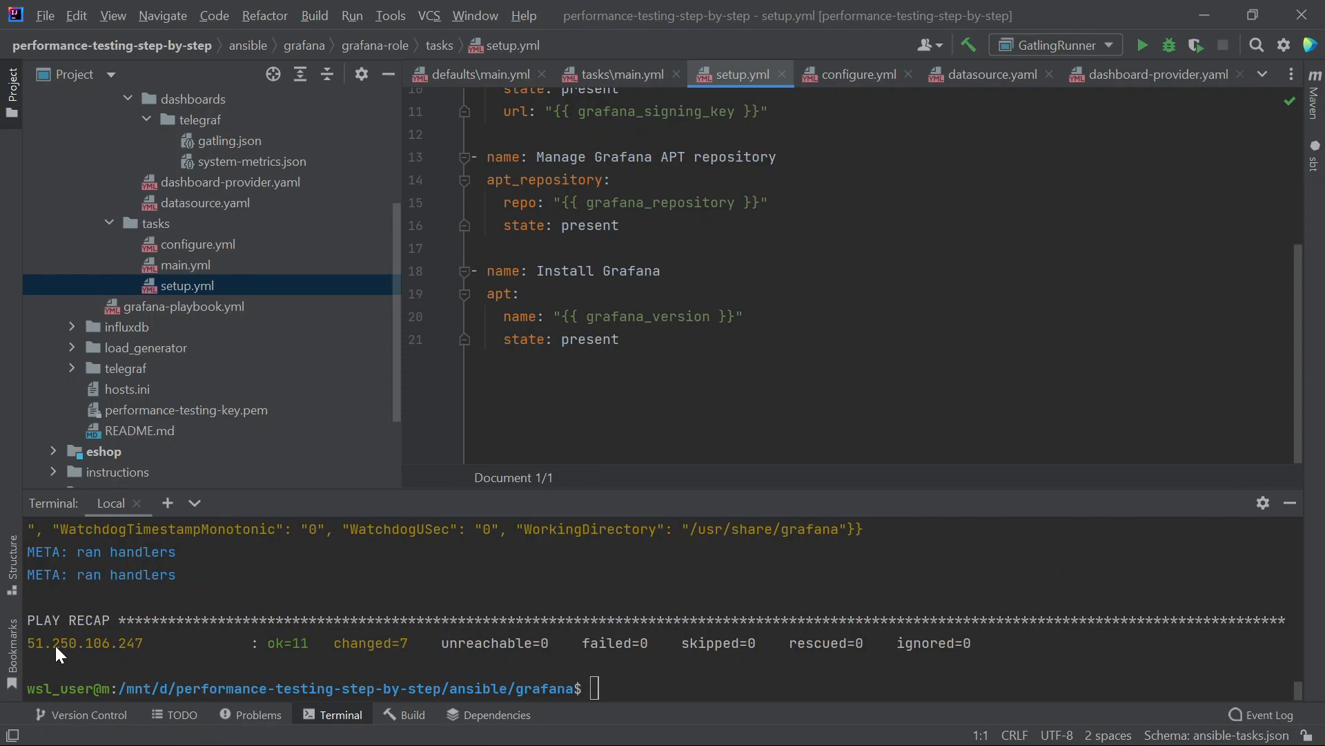
- Copy the server IP from the play recap and enter it with :3000 in Edge
{"action": "left_click_drag", "start_coordinate": [24, 638], "coordinate": [126, 645]}
{"action": "key", "text": "ctrl+c"}
{"action": "left_click_drag", "start_coordinate": [28, 644], "coordinate": [140, 646]}
{"action": "right_click", "coordinate": [141, 648]}
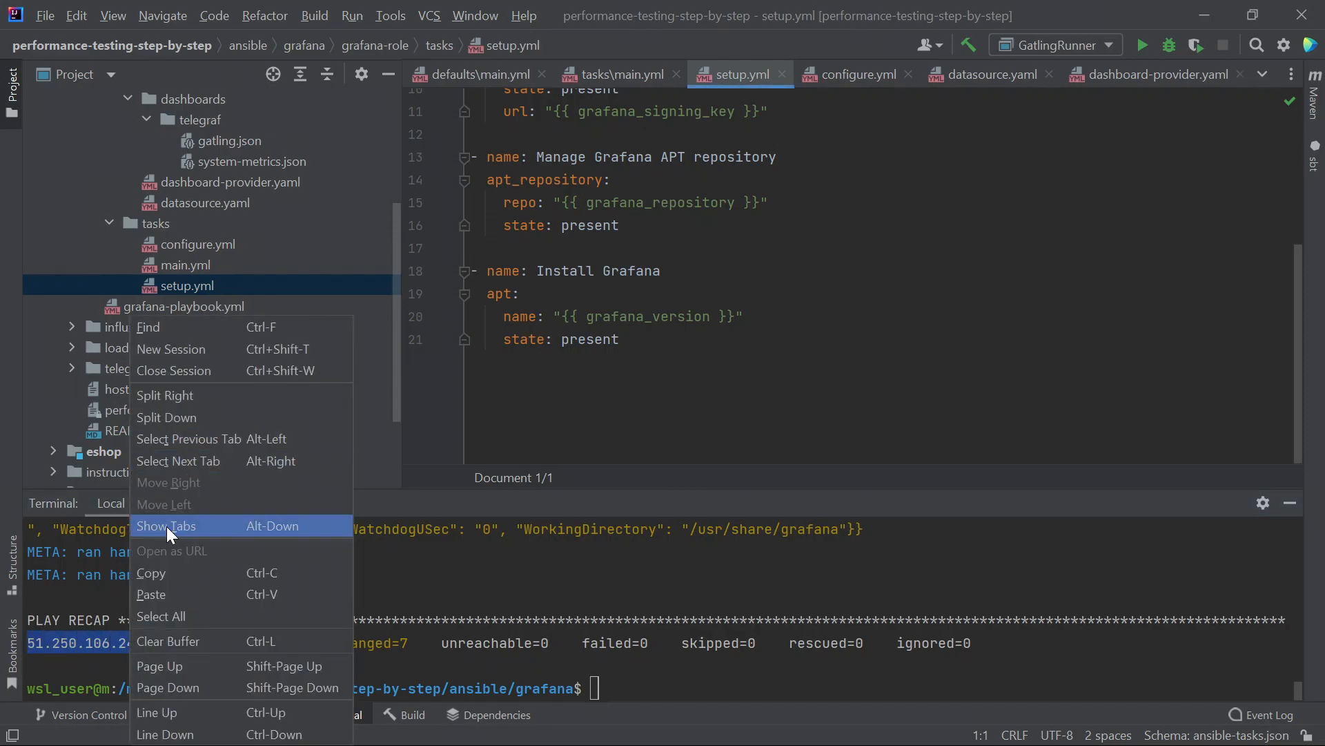
{"action": "left_click", "coordinate": [169, 573]}
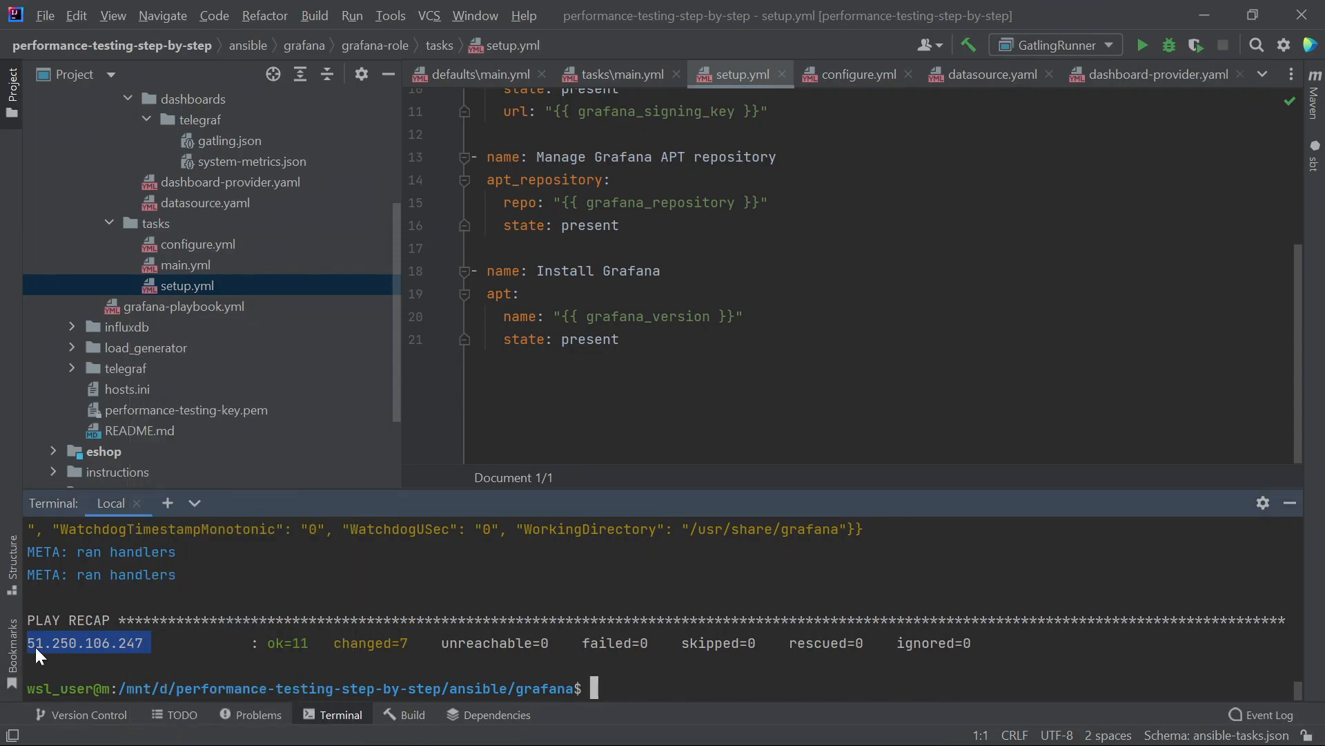
{"action": "key", "text": "alt+Tab"}
{"action": "key", "text": "ctrl+v"}
{"action": "type", "text": ":3000"}
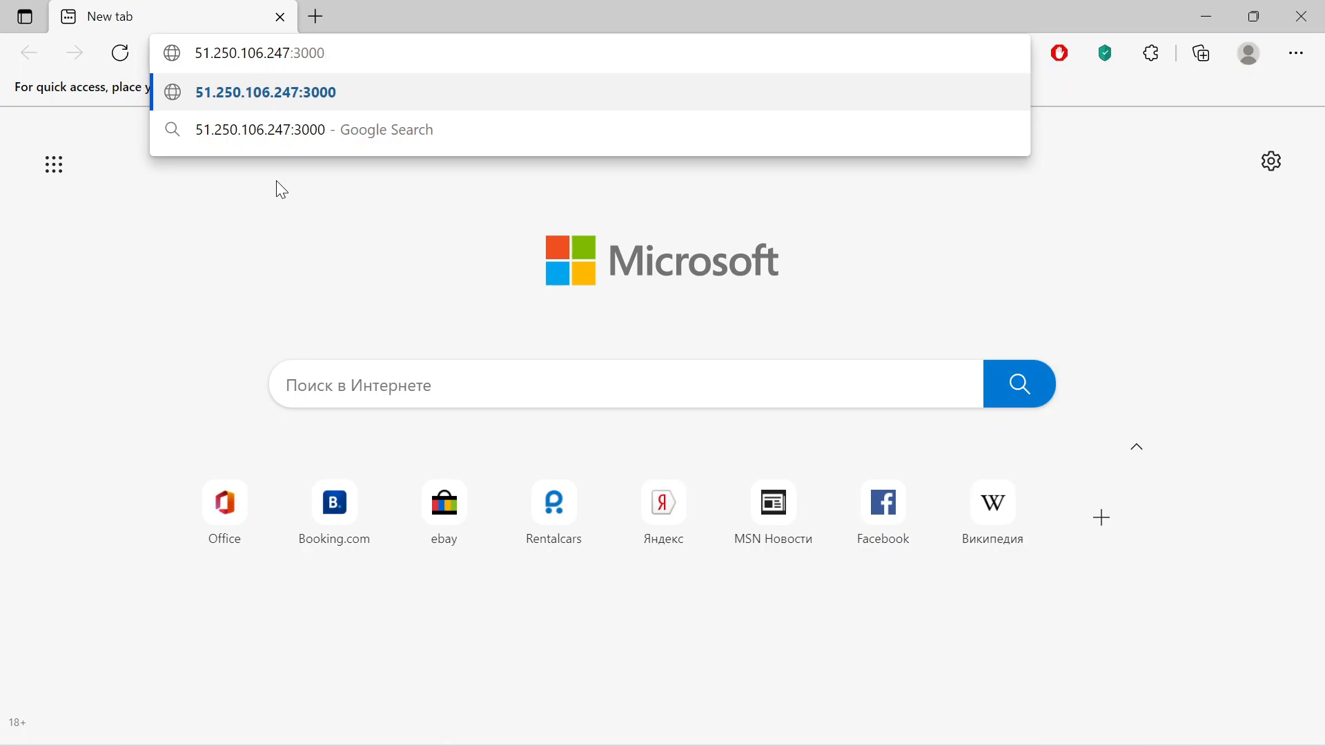
- Load Grafana on port 3000, then type and copy 'admin' in setup.yml
{"action": "key", "text": "Return"}
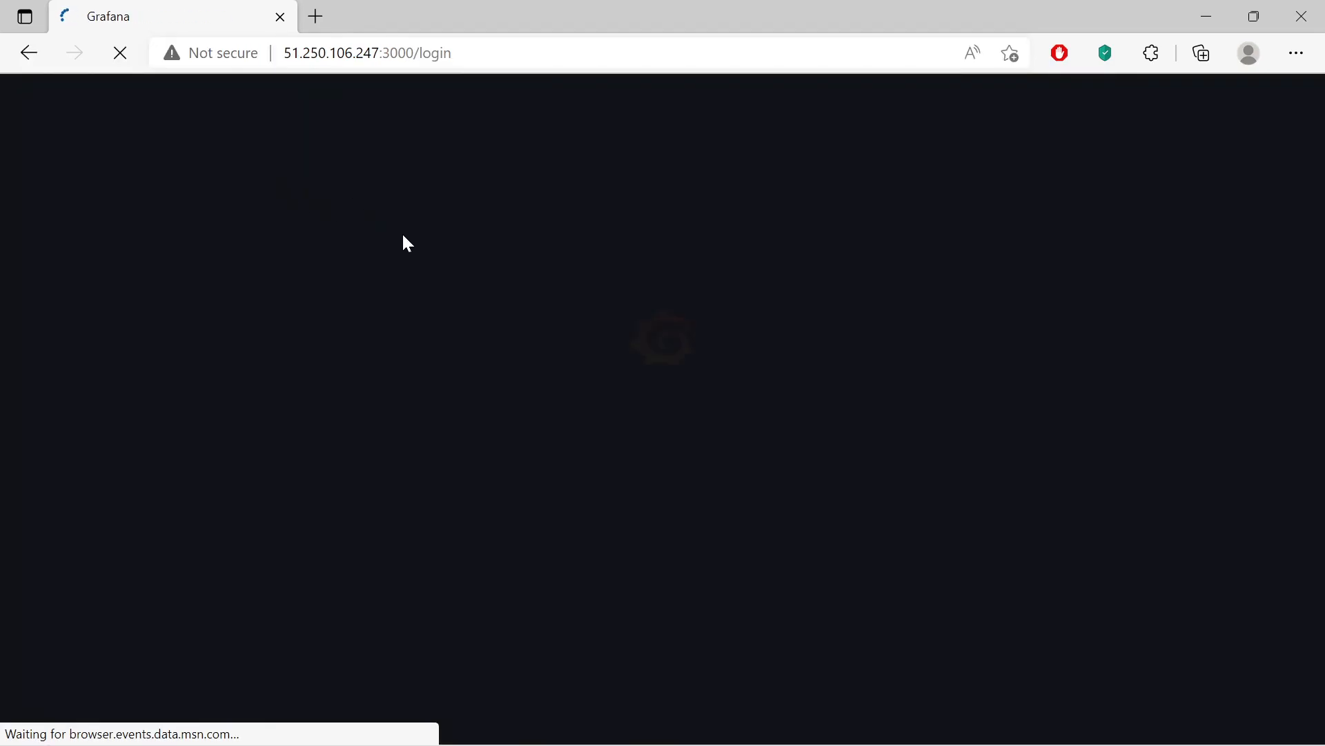
{"action": "key", "text": "alt+Tab"}
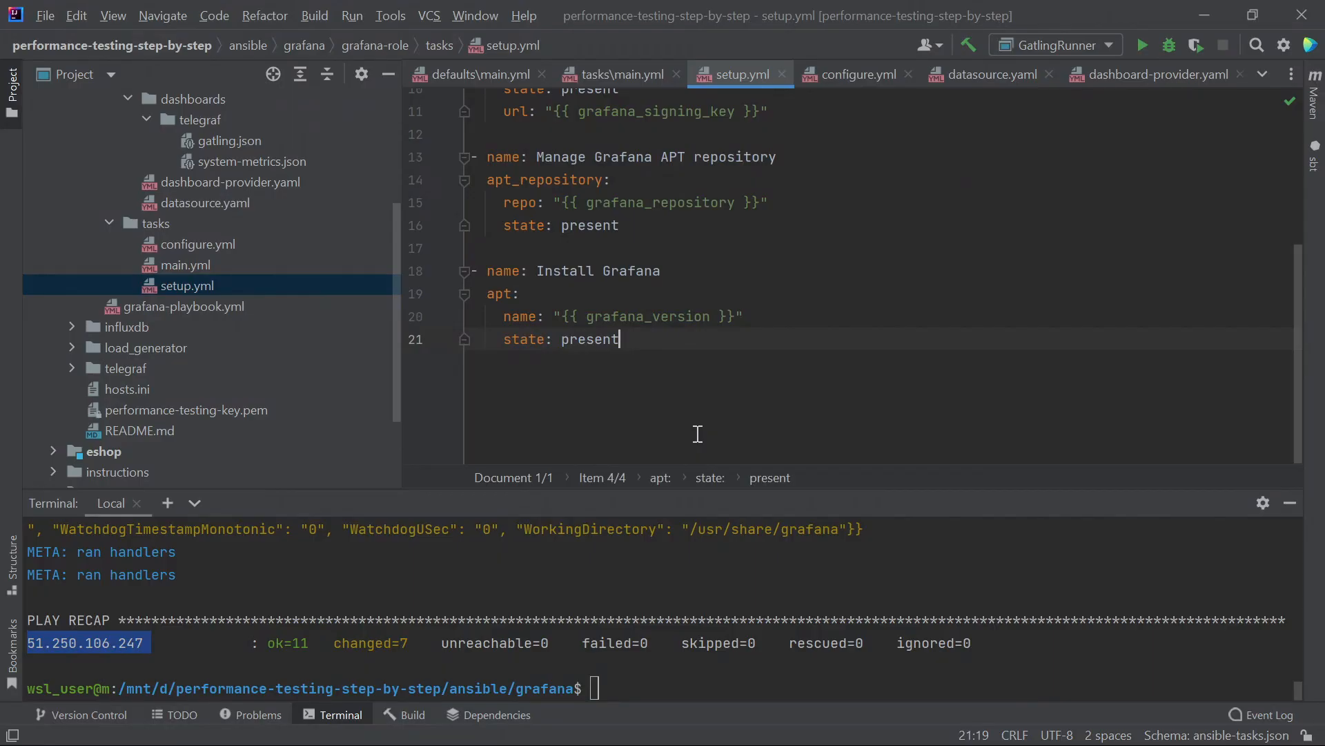
{"action": "key", "text": "Return"}
{"action": "key", "text": "Return"}
{"action": "type", "text": "admin"}
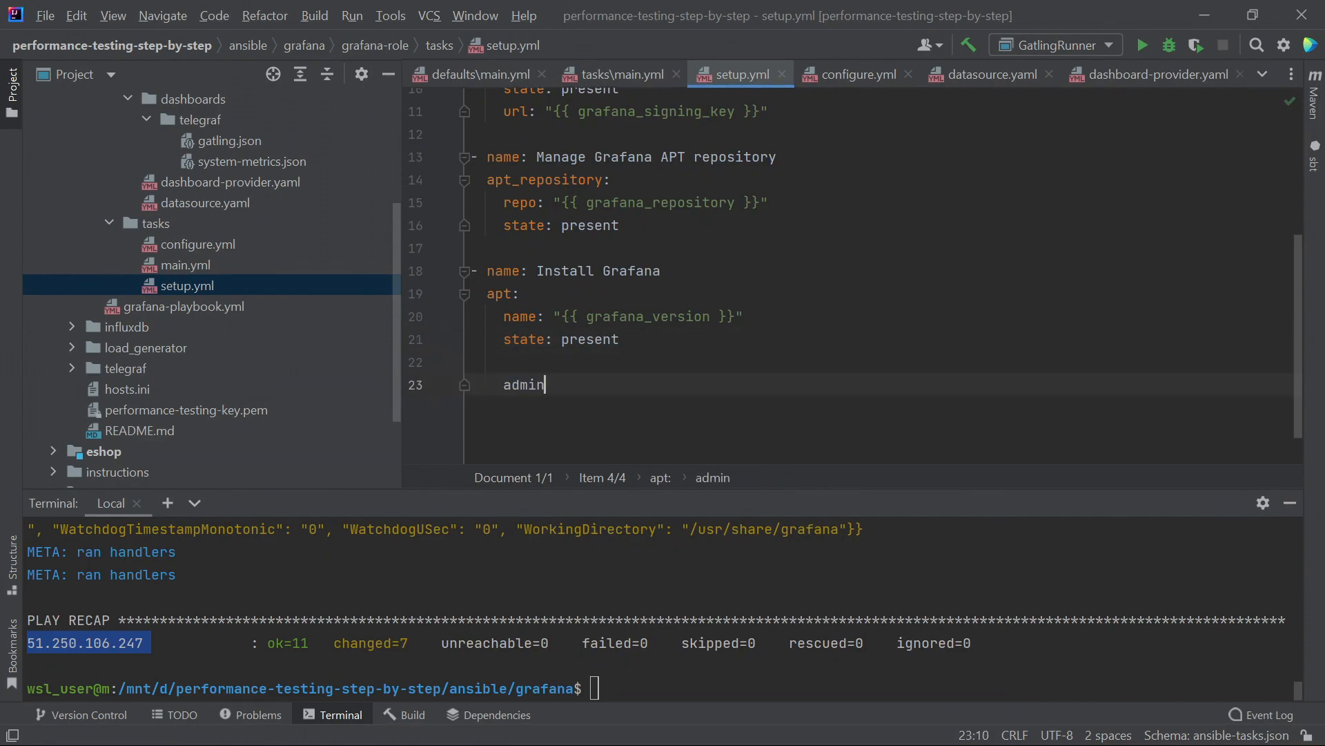
{"action": "left_click_drag", "start_coordinate": [543, 385], "coordinate": [502, 384]}
{"action": "right_click", "coordinate": [512, 386]}
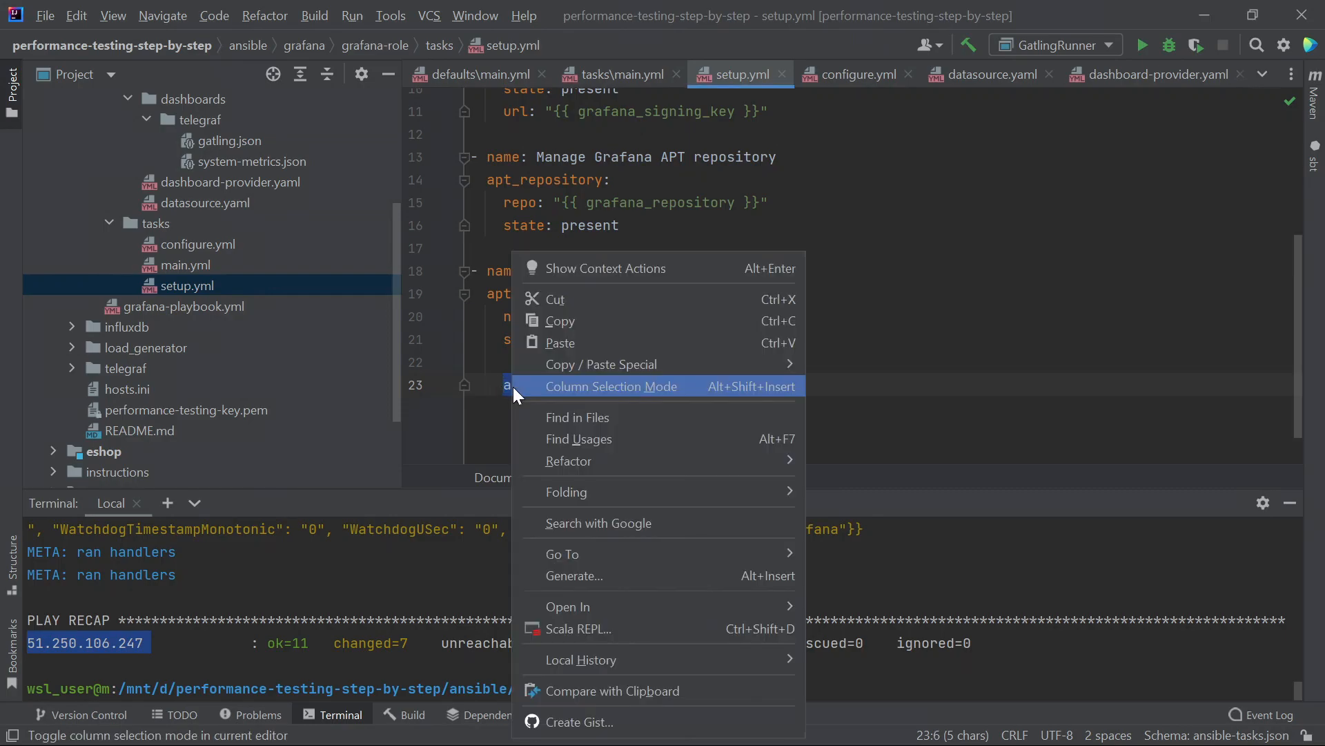
{"action": "left_click", "coordinate": [570, 327]}
- Log in as admin/admin, never save the password, and skip the password change
{"action": "left_click", "coordinate": [1205, 10]}
{"action": "type", "text": "admin"}
{"action": "left_click", "coordinate": [573, 506]}
{"action": "type", "text": "admin"}
{"action": "left_click", "coordinate": [776, 567]}
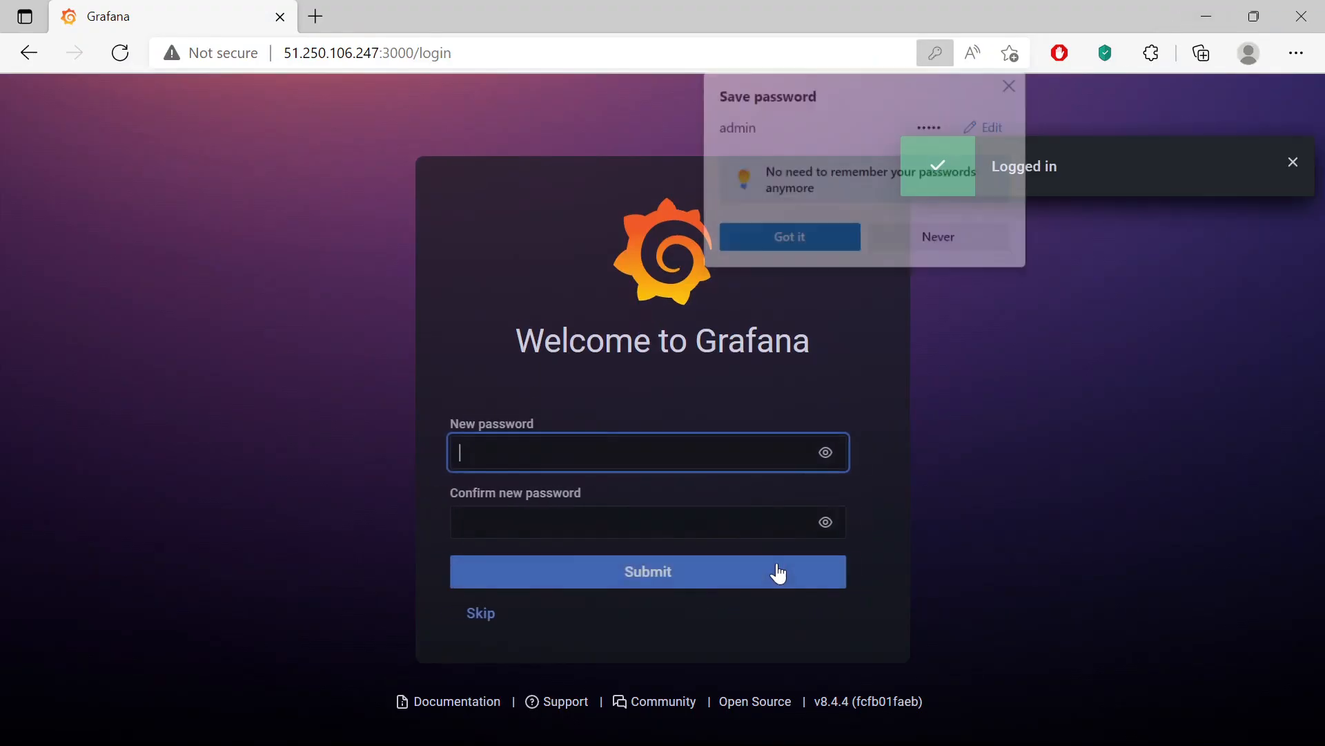
{"action": "left_click", "coordinate": [968, 237]}
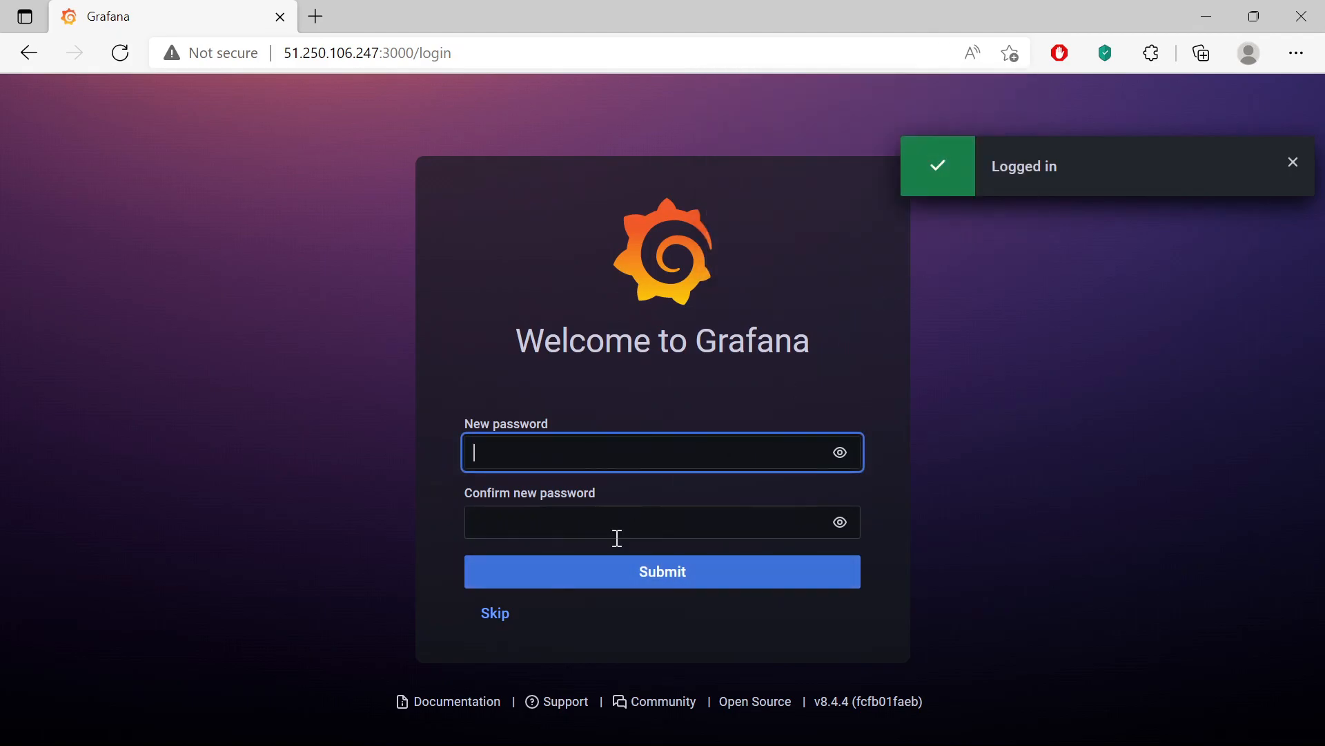
{"action": "left_click", "coordinate": [495, 614]}
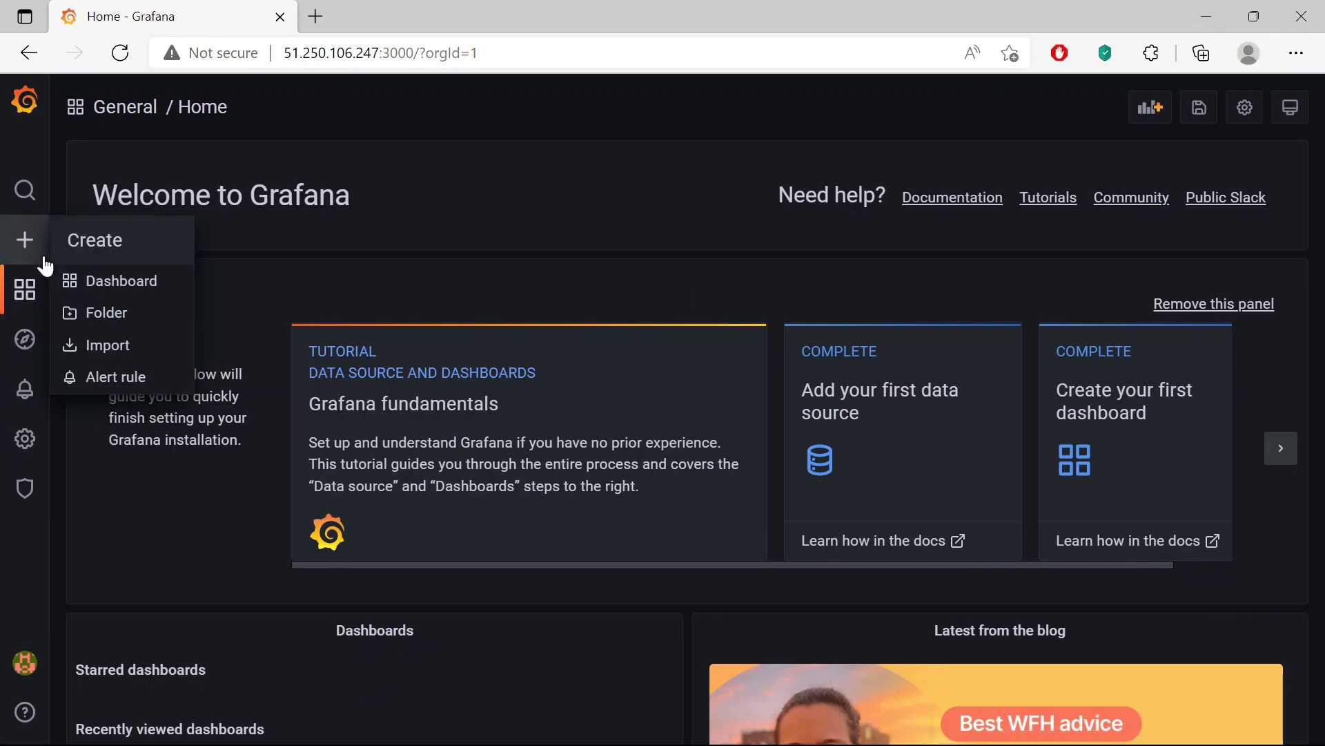
- Go to Dashboards Home, expand the telegraf folder and open System-metrics
{"action": "mouse_move", "coordinate": [38, 284]}
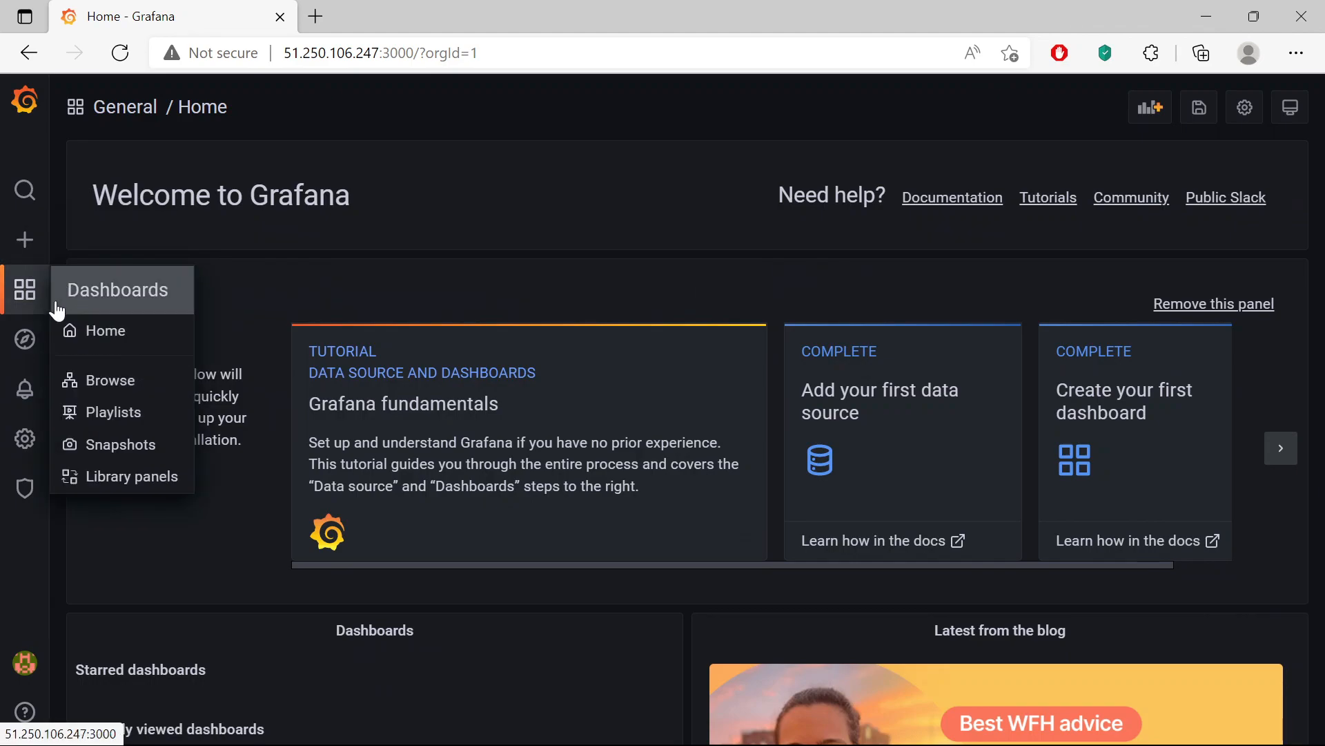
{"action": "left_click", "coordinate": [75, 329]}
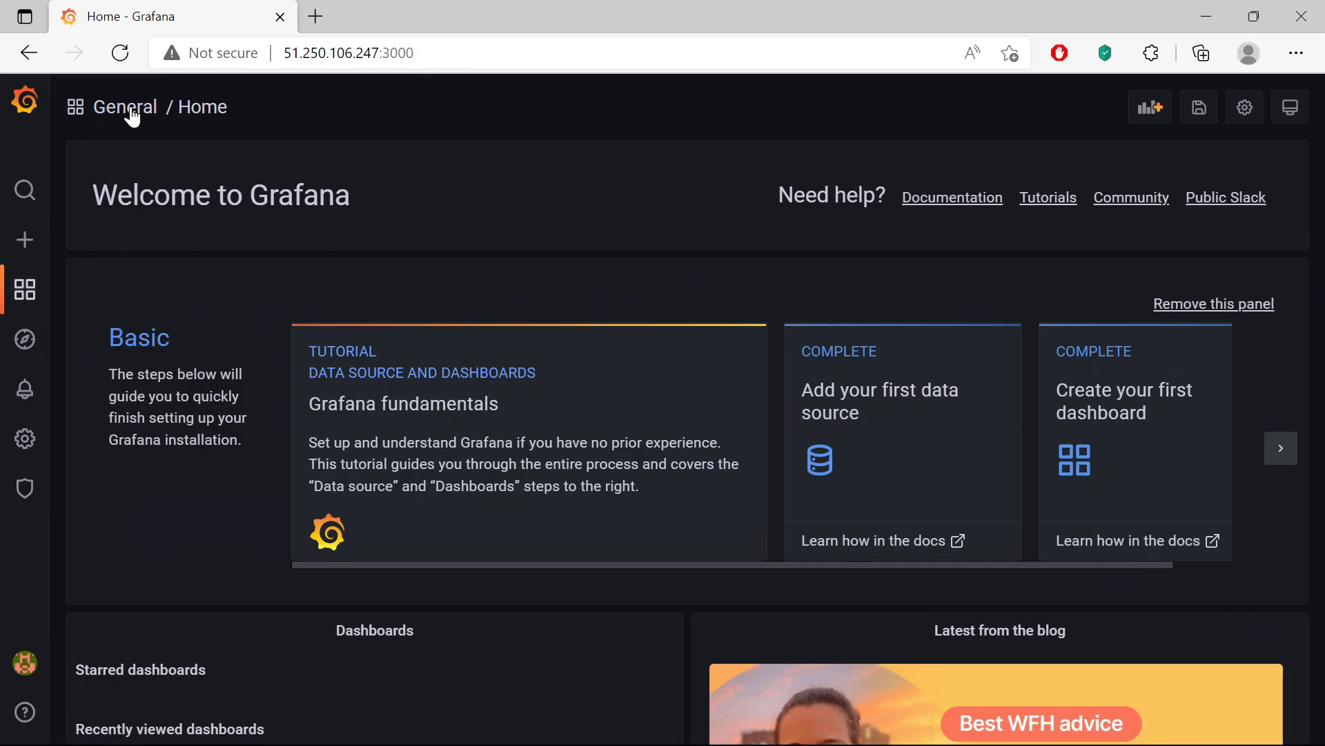
{"action": "left_click", "coordinate": [128, 109]}
{"action": "left_click", "coordinate": [172, 266]}
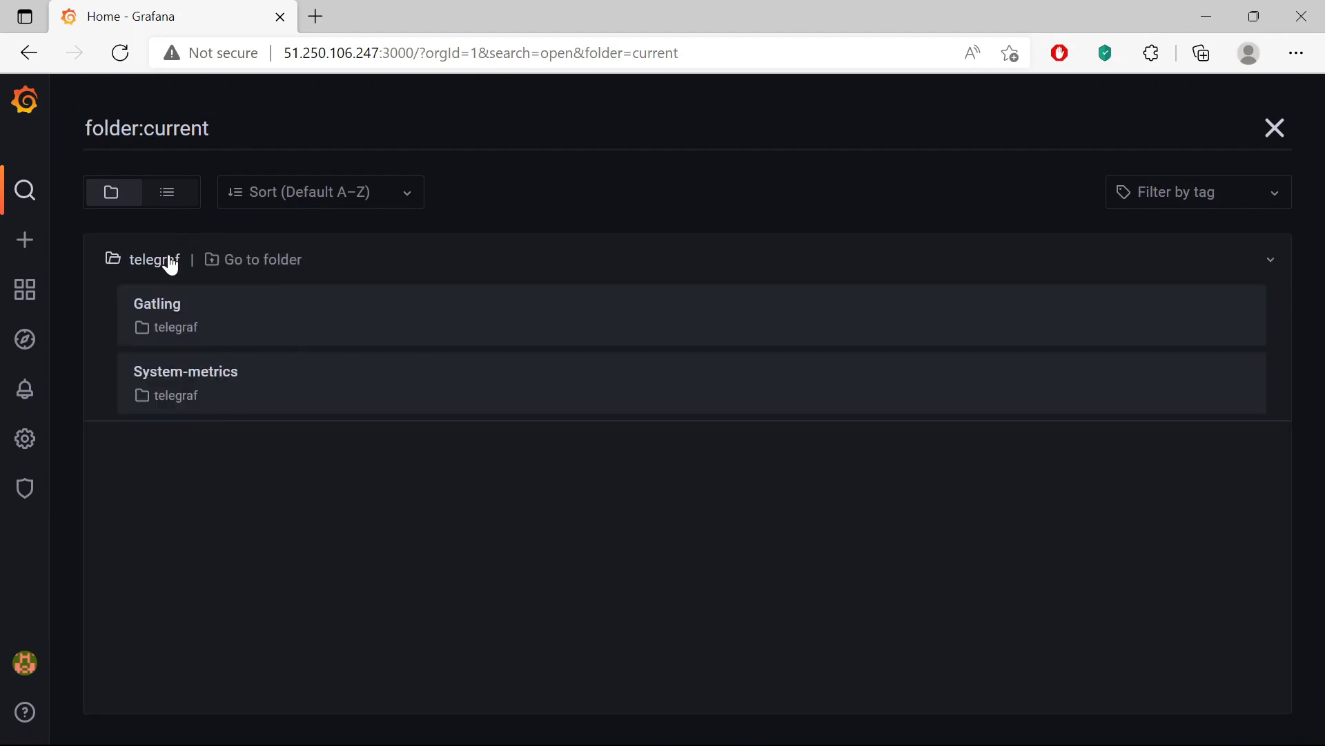
{"action": "mouse_move", "coordinate": [106, 245]}
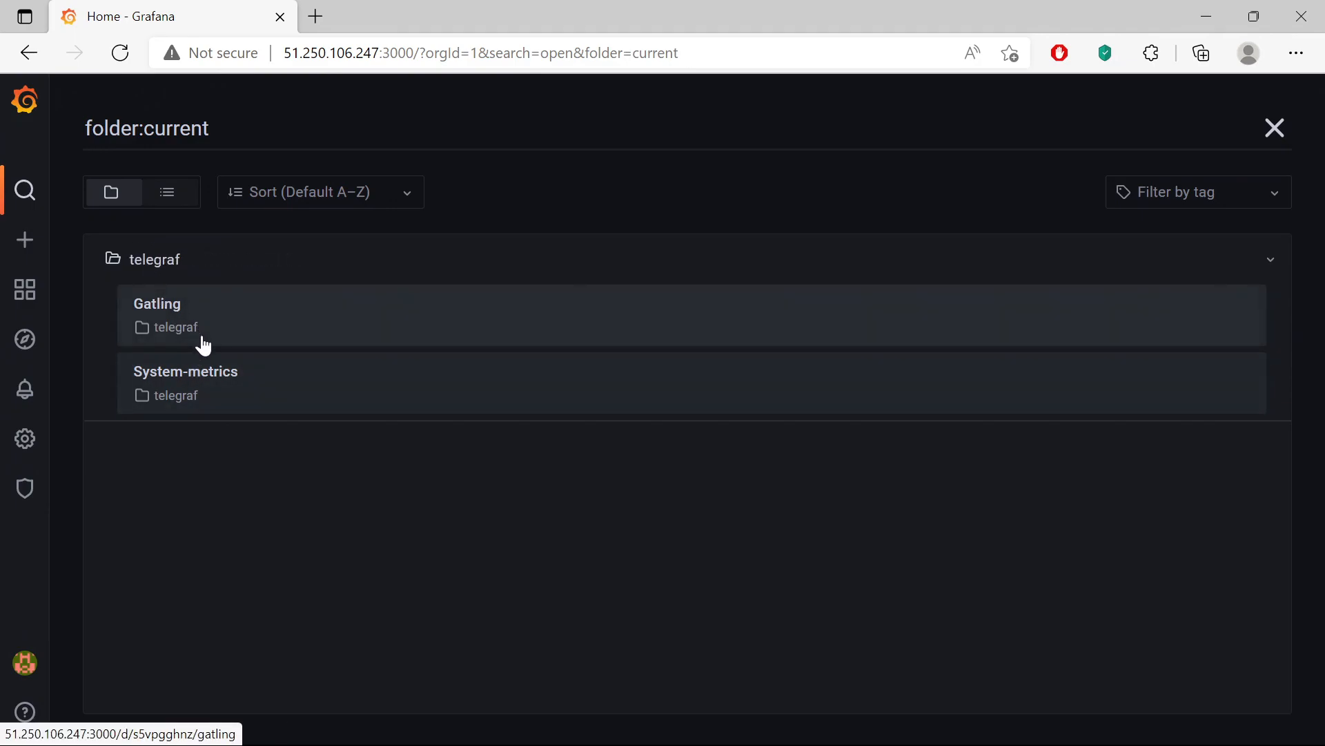
{"action": "left_click", "coordinate": [213, 364]}
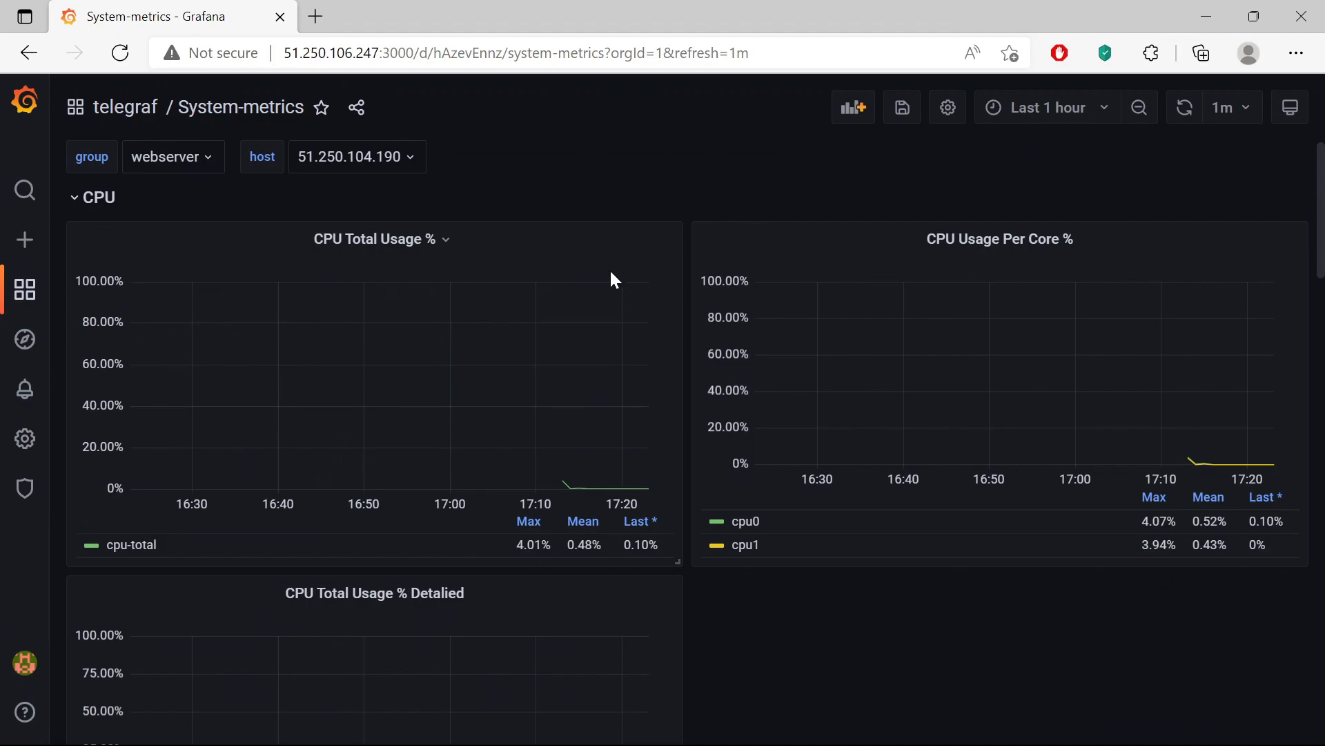
- Check the group and host dropdowns, keeping webserver as the group
{"action": "left_click", "coordinate": [193, 164]}
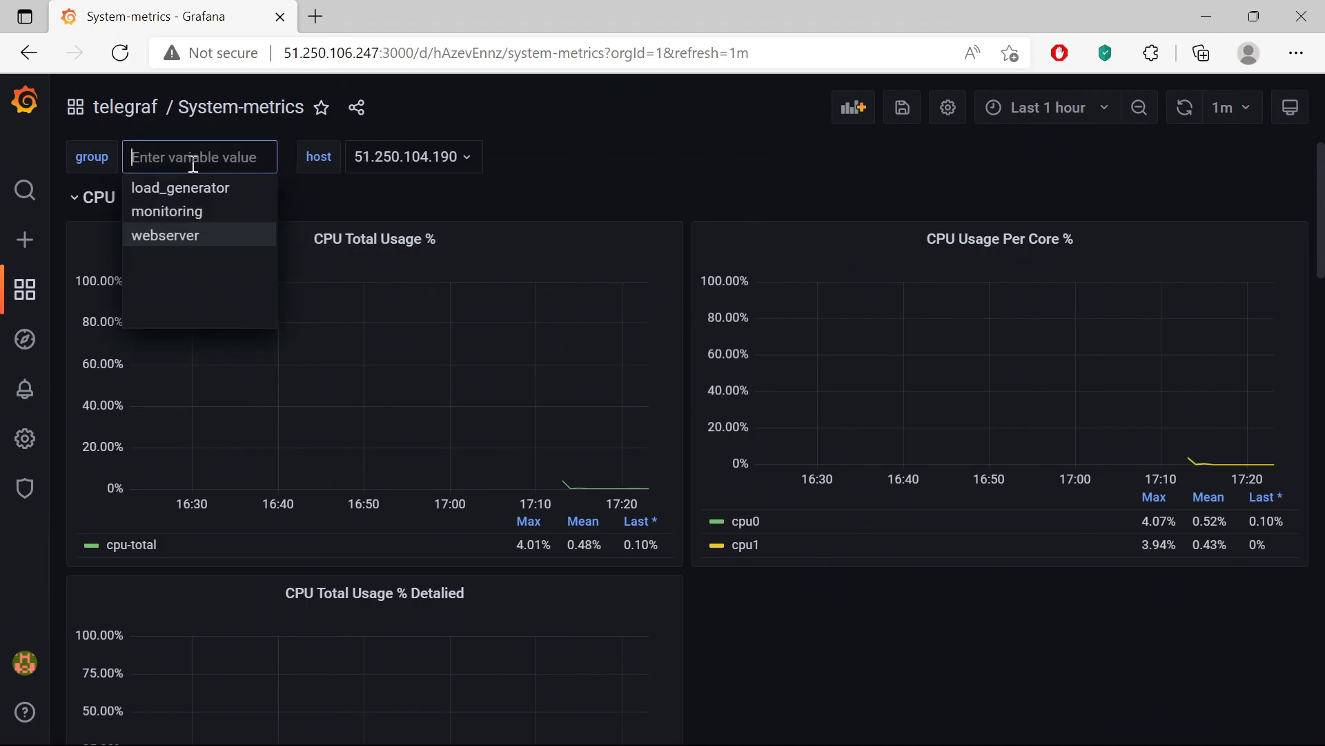
{"action": "left_click", "coordinate": [553, 155]}
{"action": "left_click", "coordinate": [342, 158]}
{"action": "left_click", "coordinate": [519, 150]}
- Scroll through the CPU, Memory, Disk and Network rows, then return to the telegraf dashboard list
{"action": "scroll", "coordinate": [794, 379], "scroll_direction": "down", "scroll_amount": 2}
{"action": "scroll", "coordinate": [759, 476], "scroll_direction": "up", "scroll_amount": 2}
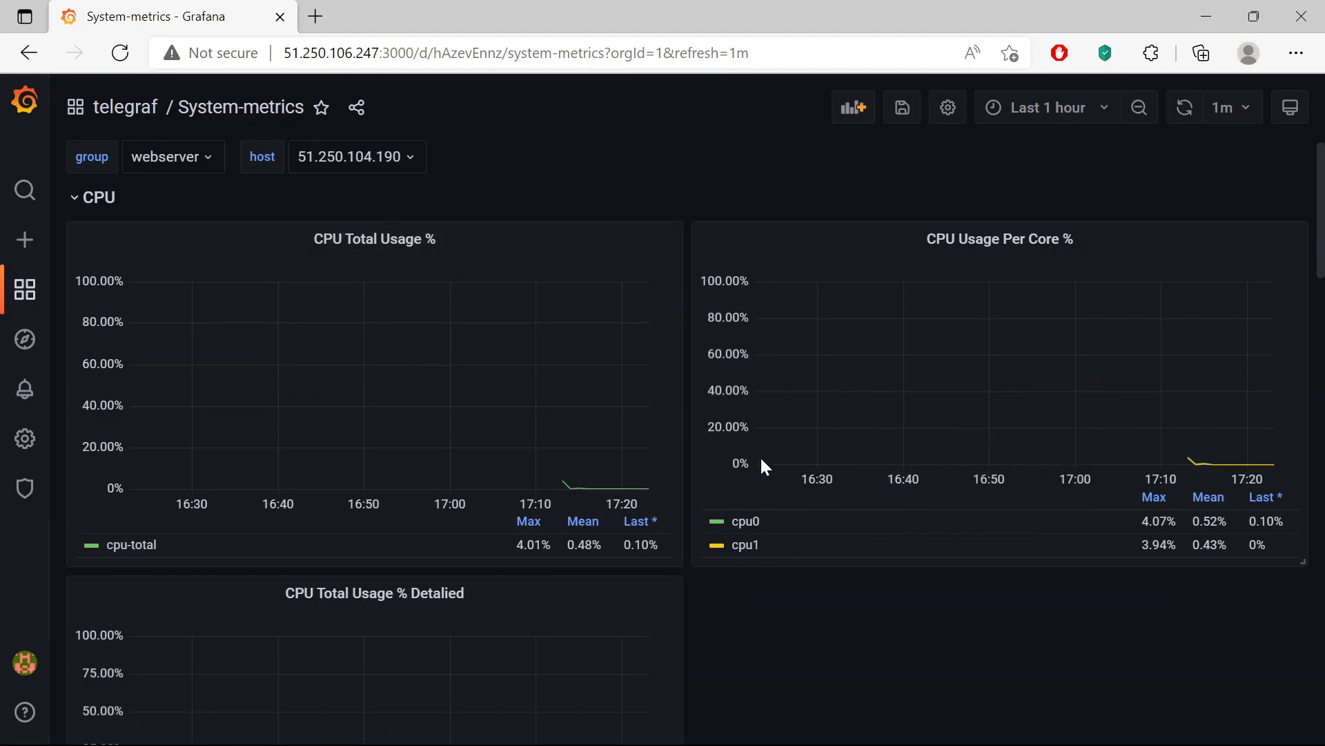
{"action": "scroll", "coordinate": [788, 455], "scroll_direction": "down", "scroll_amount": 3}
{"action": "scroll", "coordinate": [788, 456], "scroll_direction": "up", "scroll_amount": 1}
{"action": "scroll", "coordinate": [1128, 407], "scroll_direction": "up", "scroll_amount": 1}
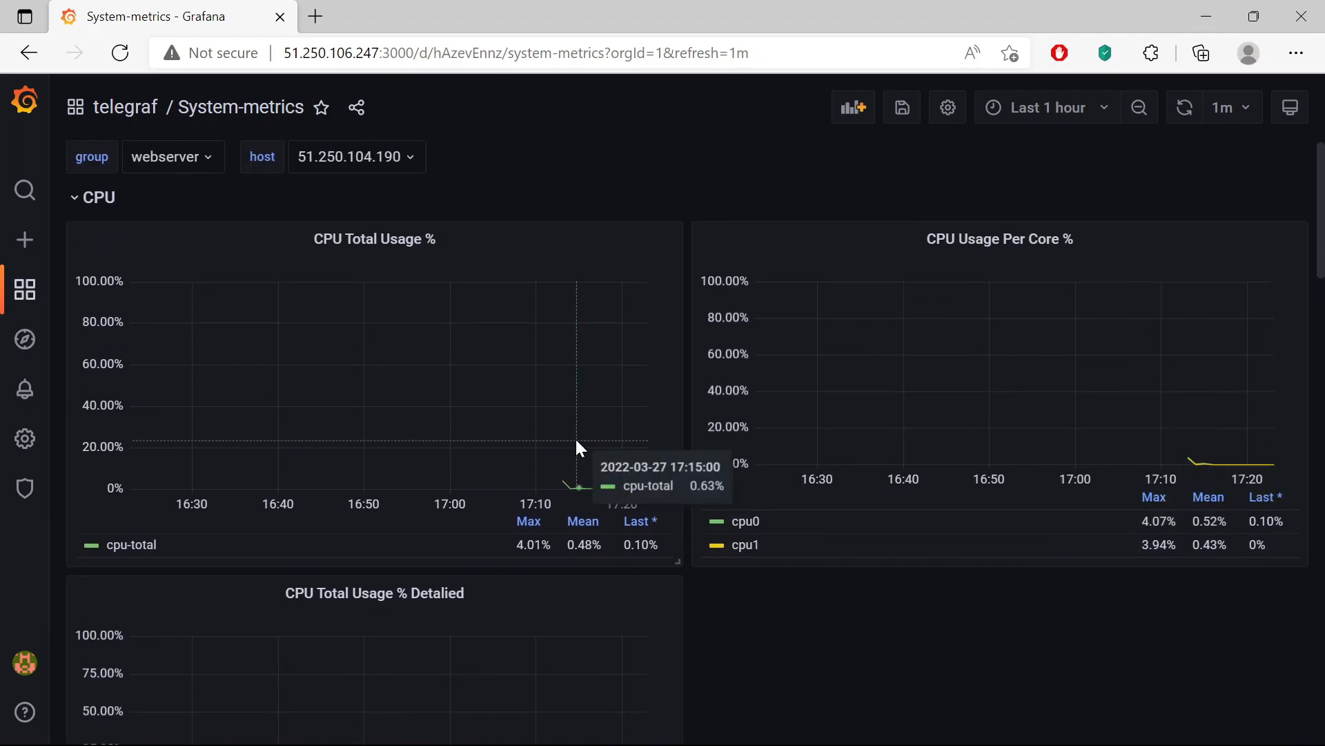
{"action": "scroll", "coordinate": [619, 445], "scroll_direction": "down", "scroll_amount": 5}
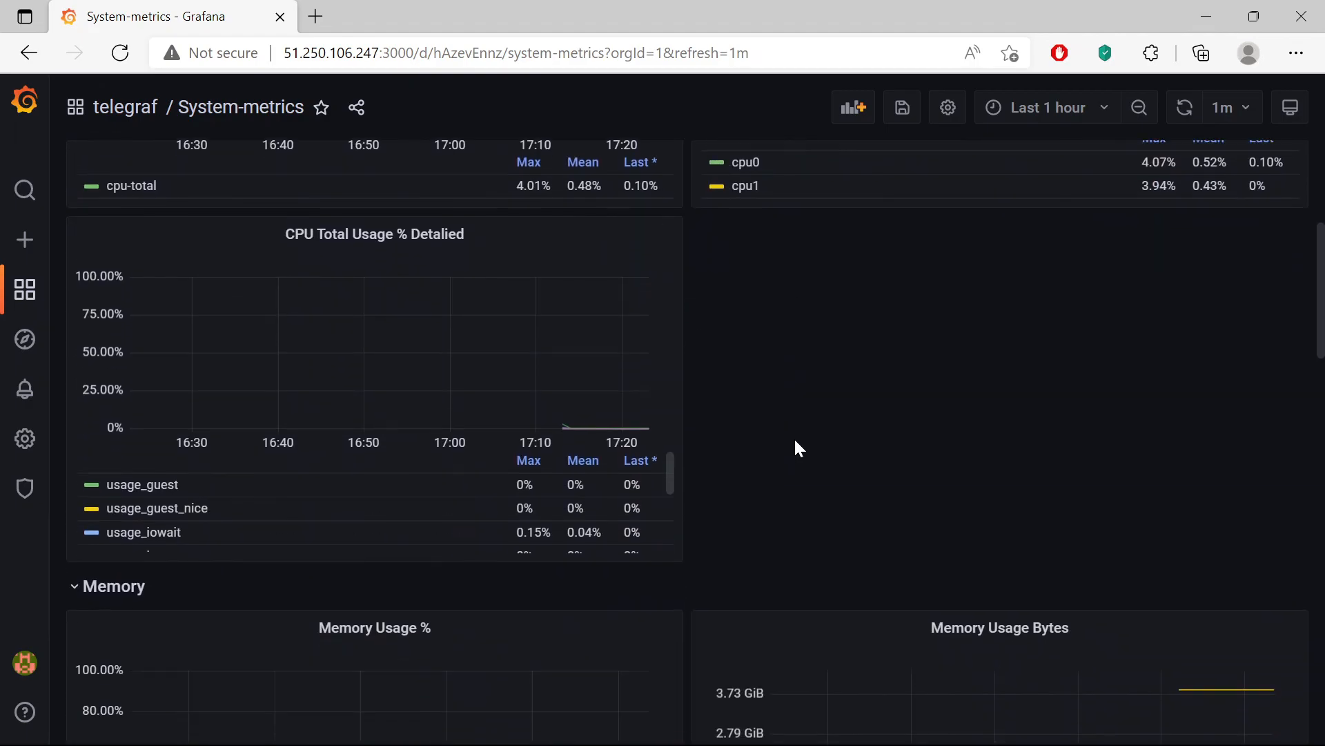
{"action": "scroll", "coordinate": [771, 434], "scroll_direction": "up", "scroll_amount": 1}
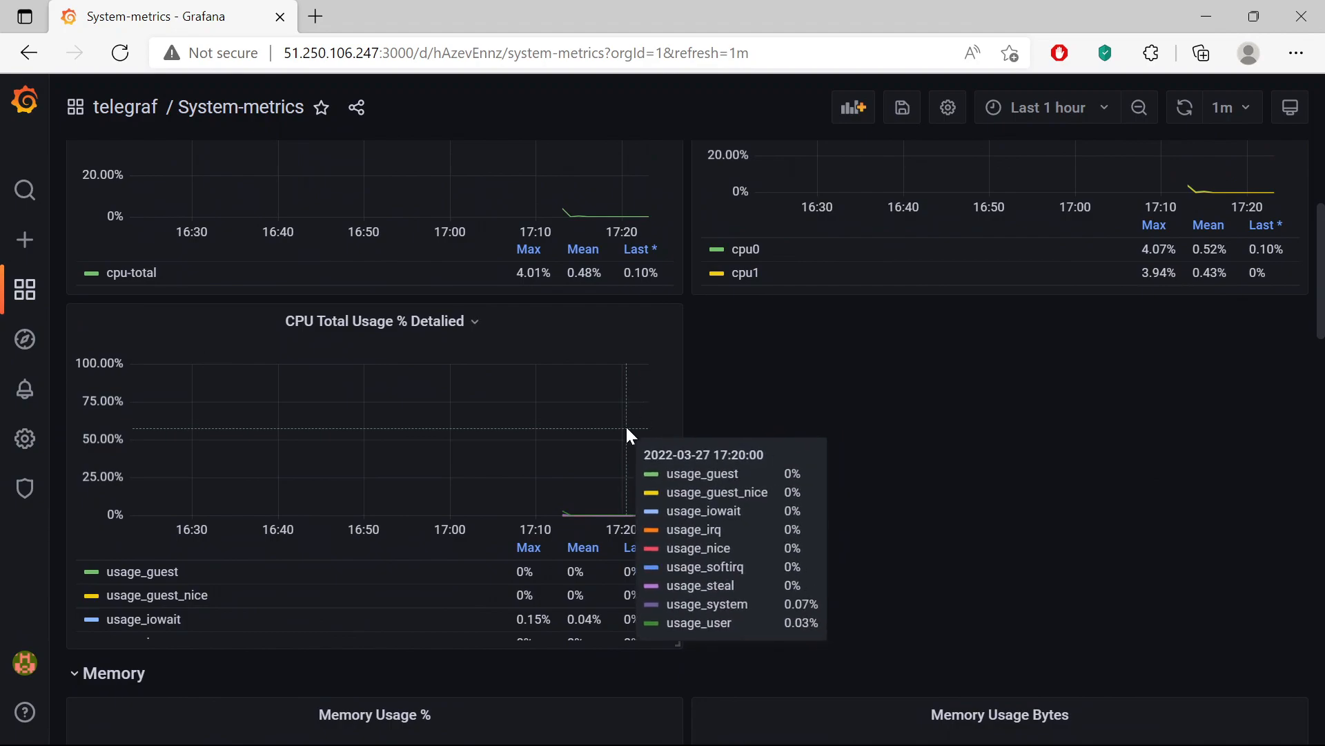
{"action": "scroll", "coordinate": [625, 428], "scroll_direction": "down", "scroll_amount": 5}
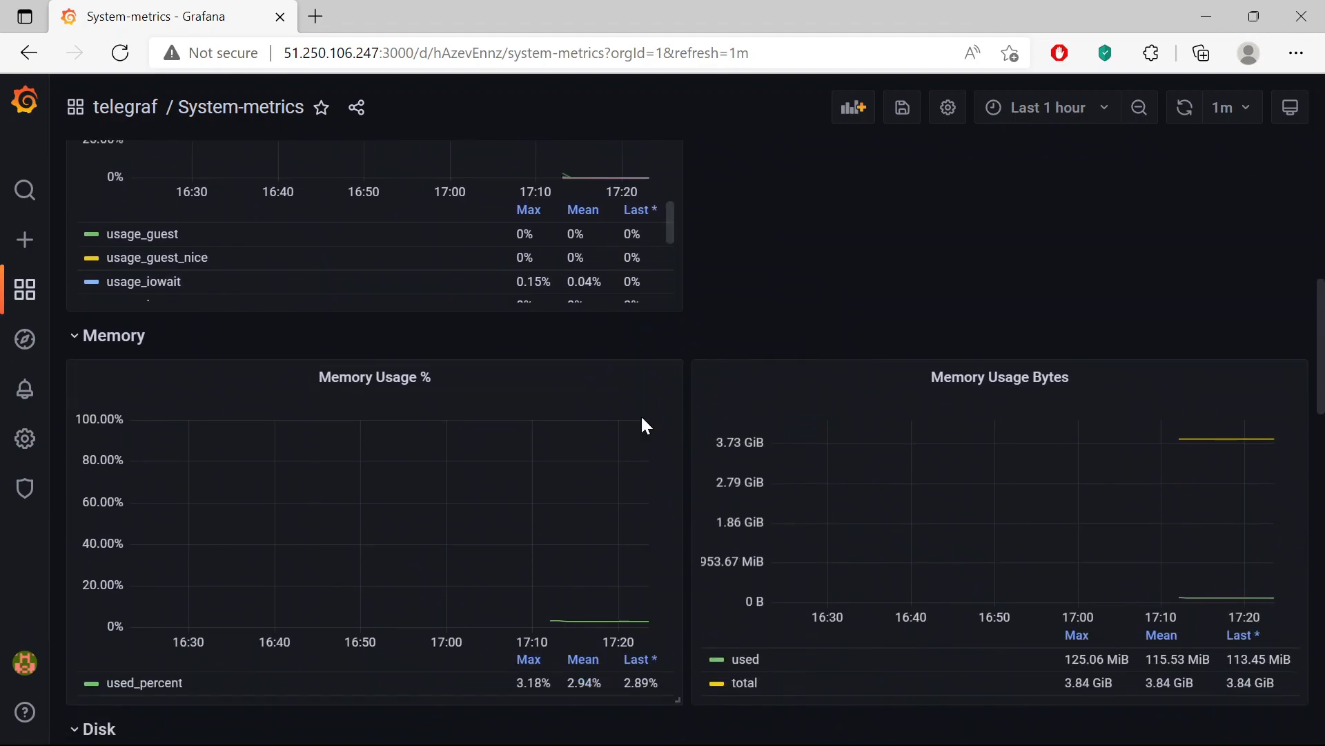
{"action": "scroll", "coordinate": [643, 419], "scroll_direction": "down", "scroll_amount": 1}
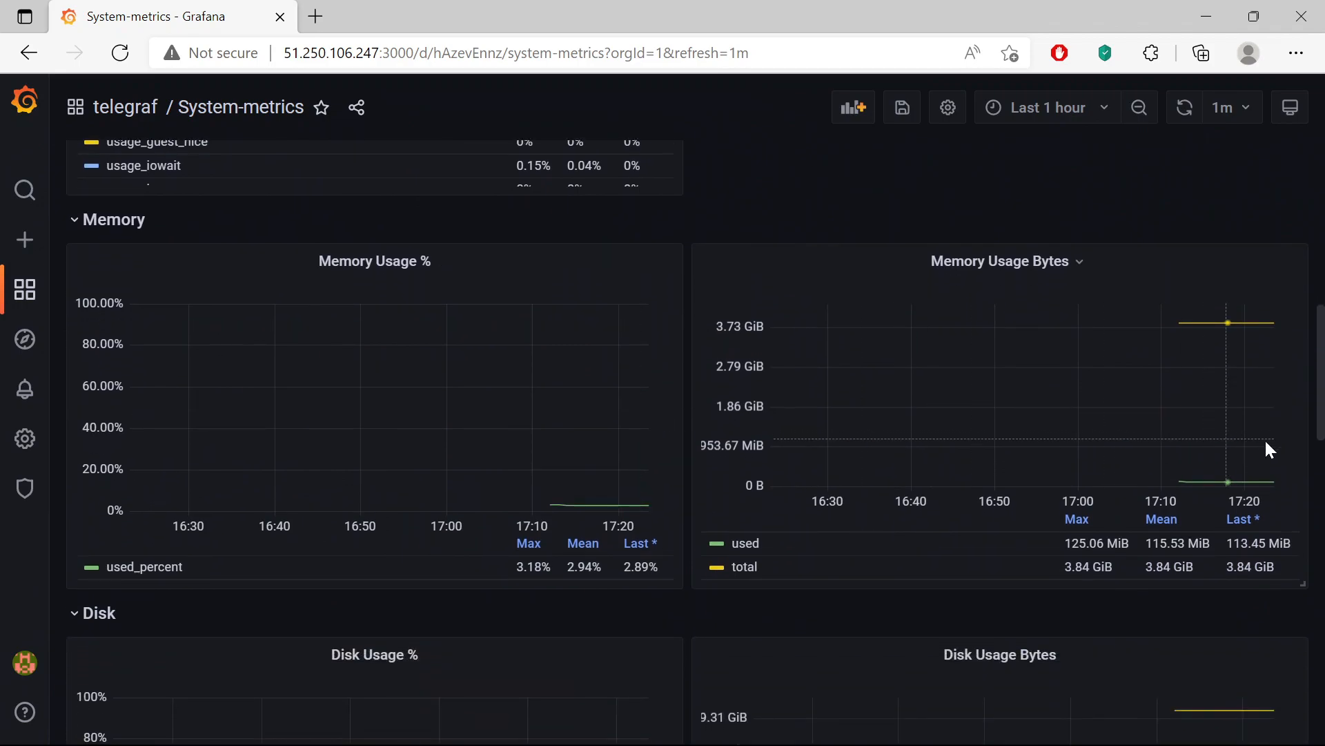
{"action": "mouse_move", "coordinate": [1257, 329]}
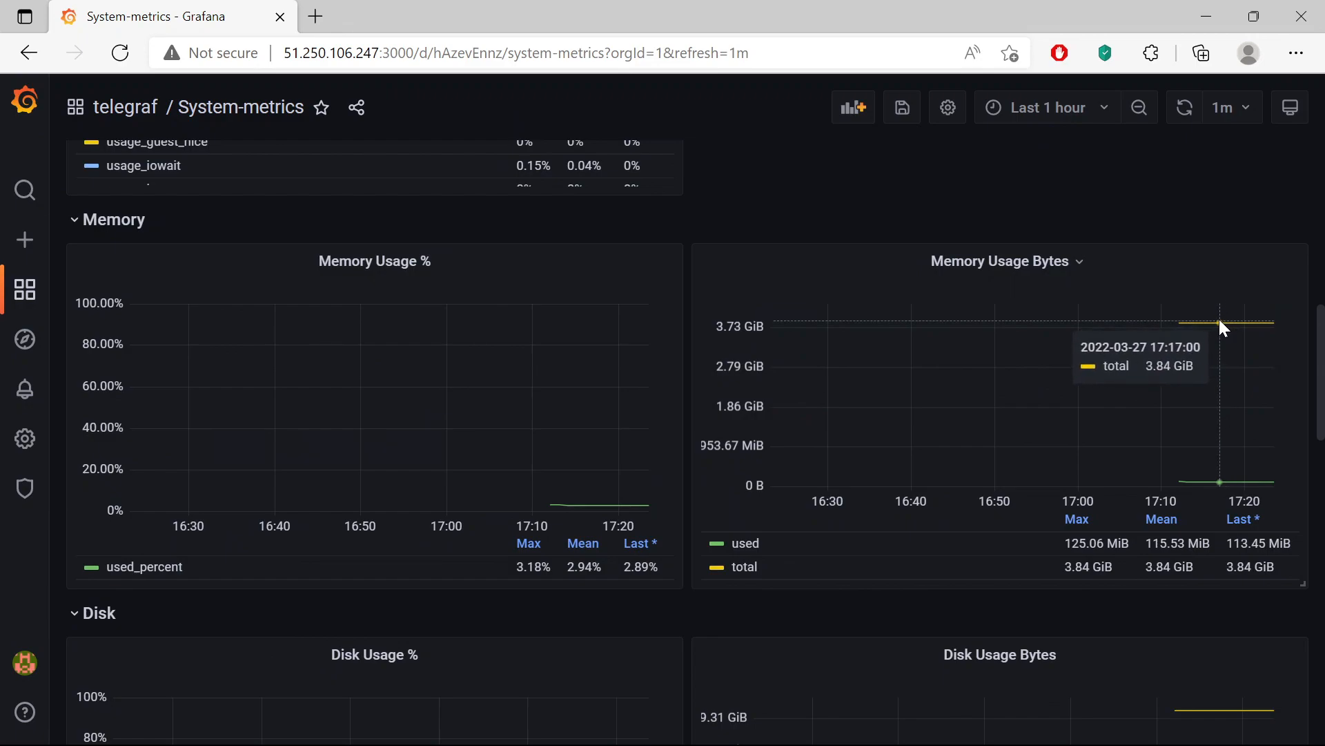
{"action": "scroll", "coordinate": [1219, 319], "scroll_direction": "down", "scroll_amount": 2}
{"action": "scroll", "coordinate": [1219, 327], "scroll_direction": "down", "scroll_amount": 3}
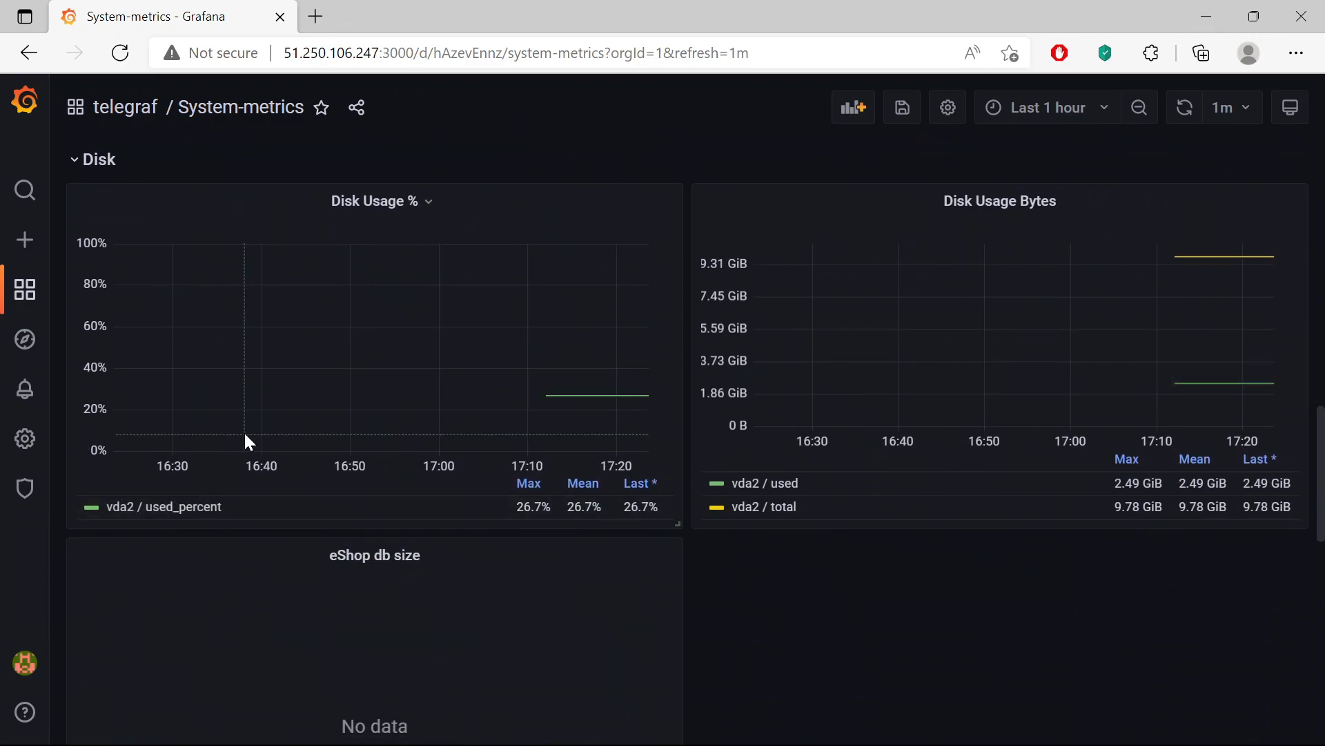
{"action": "scroll", "coordinate": [263, 463], "scroll_direction": "up", "scroll_amount": 1}
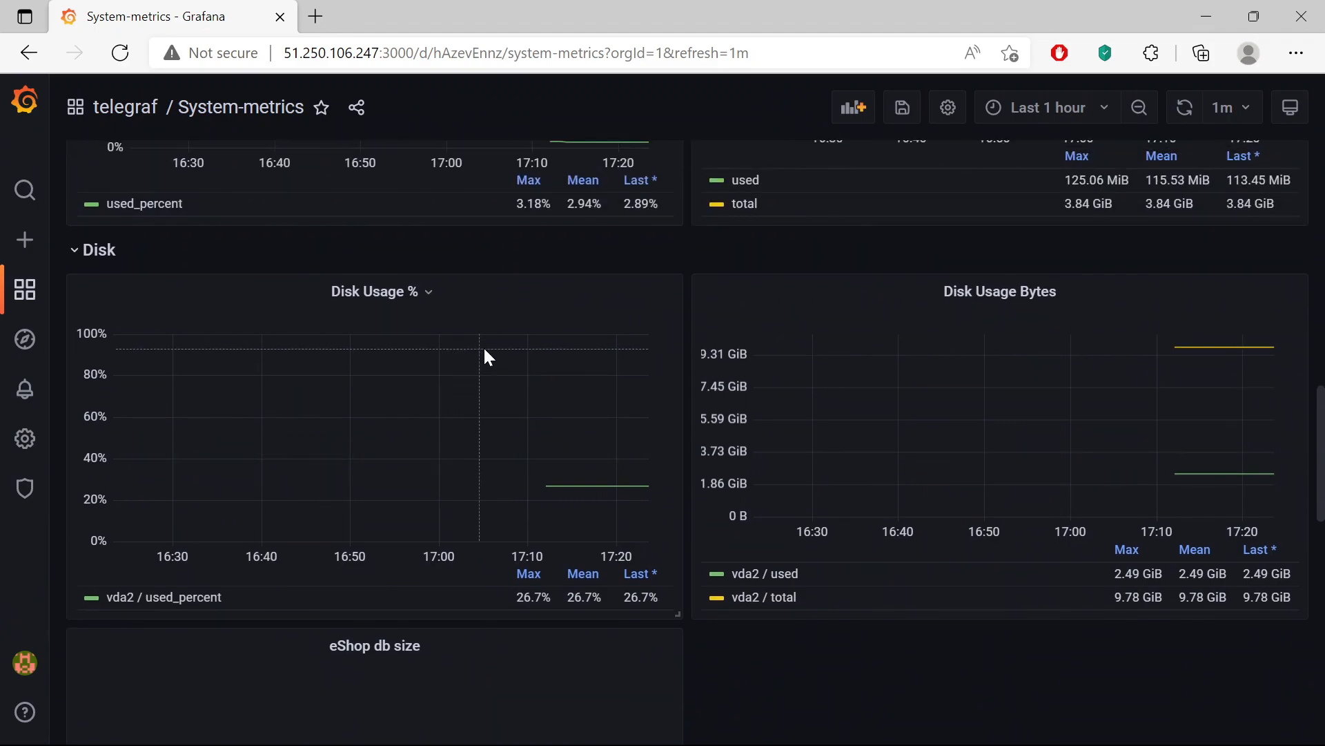
{"action": "scroll", "coordinate": [1097, 371], "scroll_direction": "down", "scroll_amount": 3}
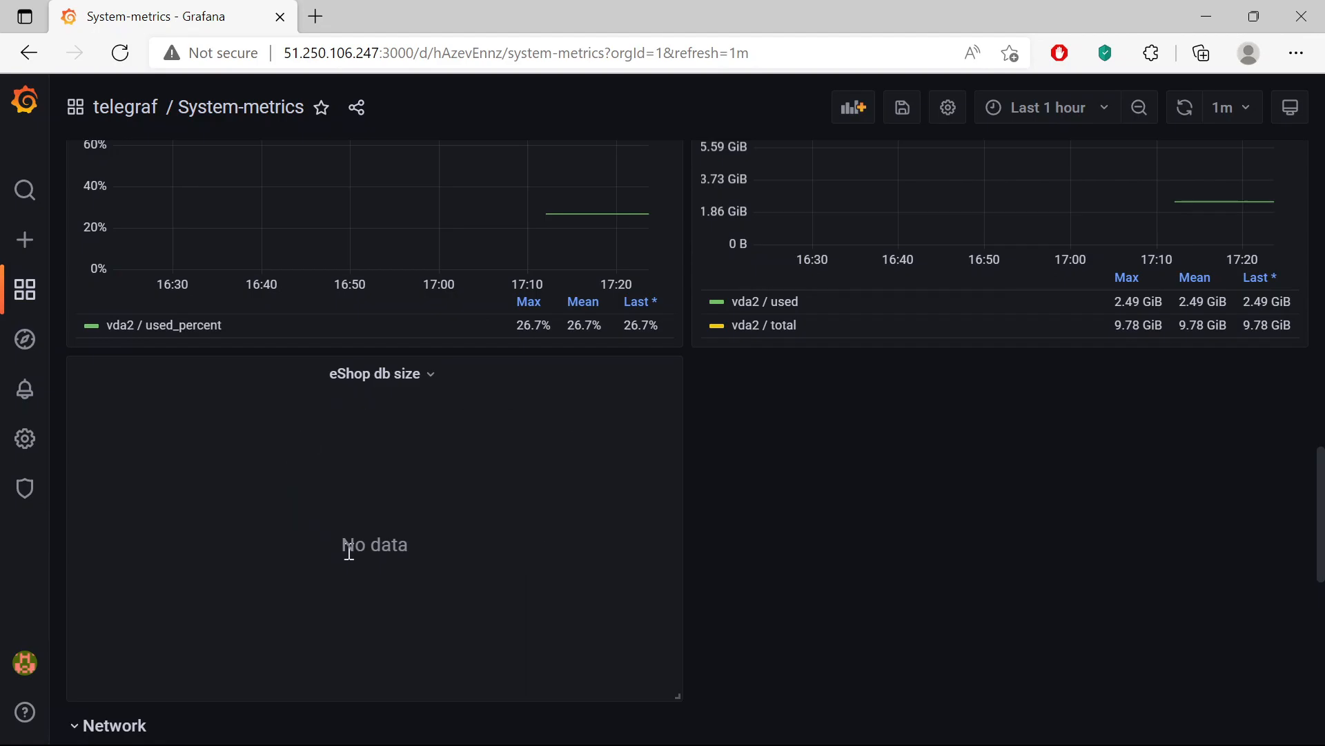
{"action": "scroll", "coordinate": [450, 562], "scroll_direction": "up", "scroll_amount": 10}
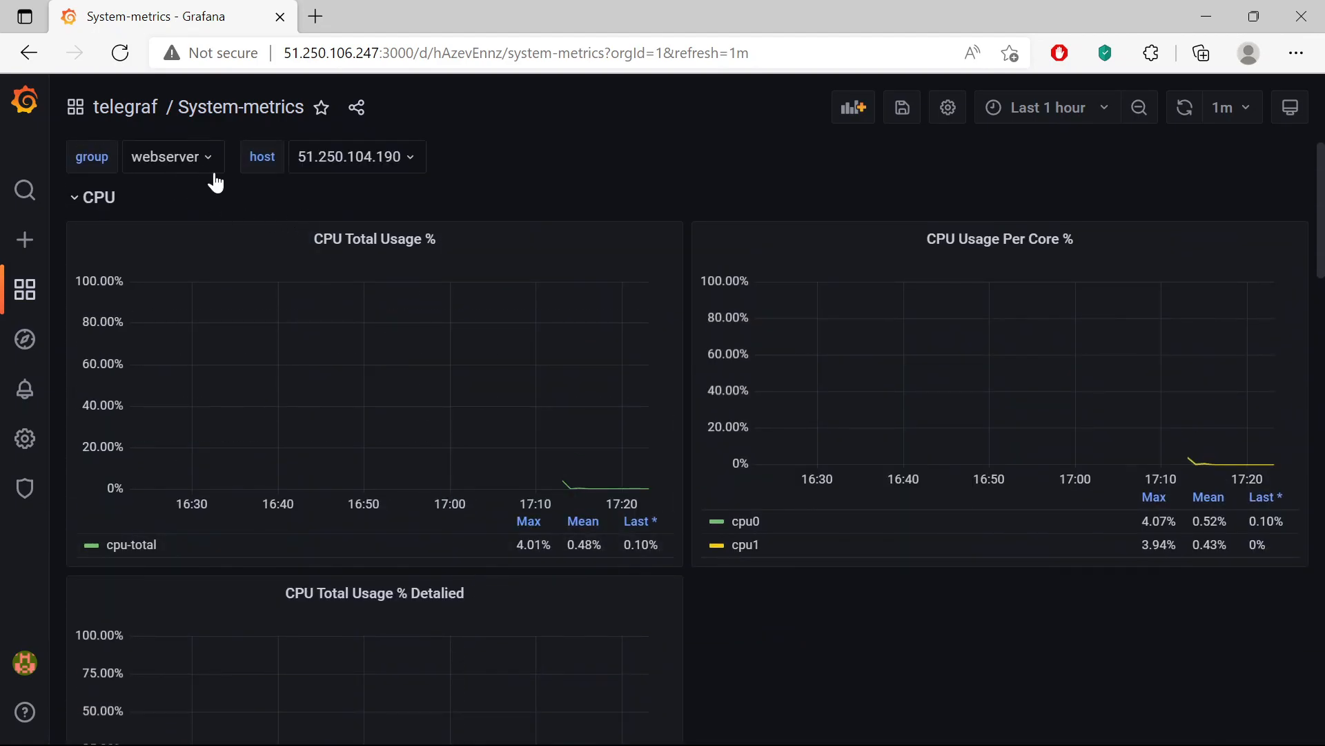
{"action": "scroll", "coordinate": [554, 476], "scroll_direction": "down", "scroll_amount": 10}
{"action": "scroll", "coordinate": [574, 479], "scroll_direction": "down", "scroll_amount": 4}
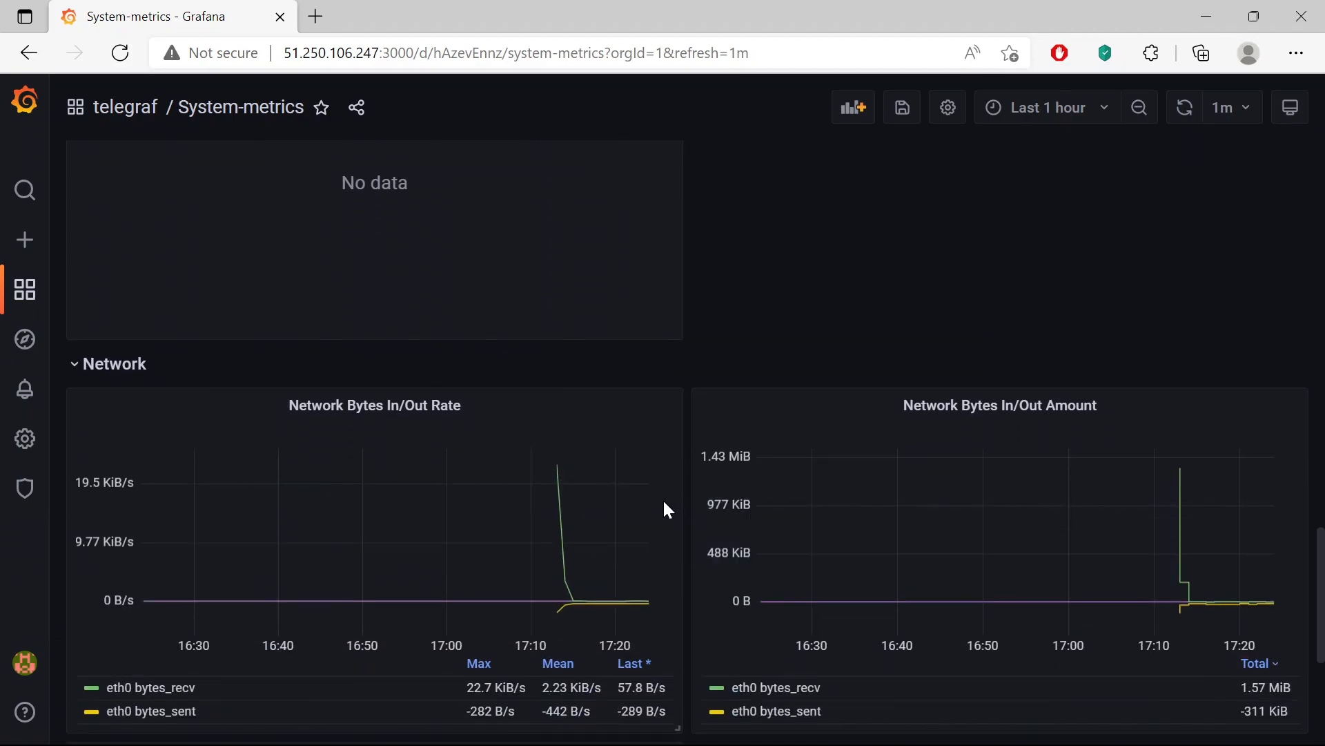
{"action": "scroll", "coordinate": [652, 435], "scroll_direction": "down", "scroll_amount": 4}
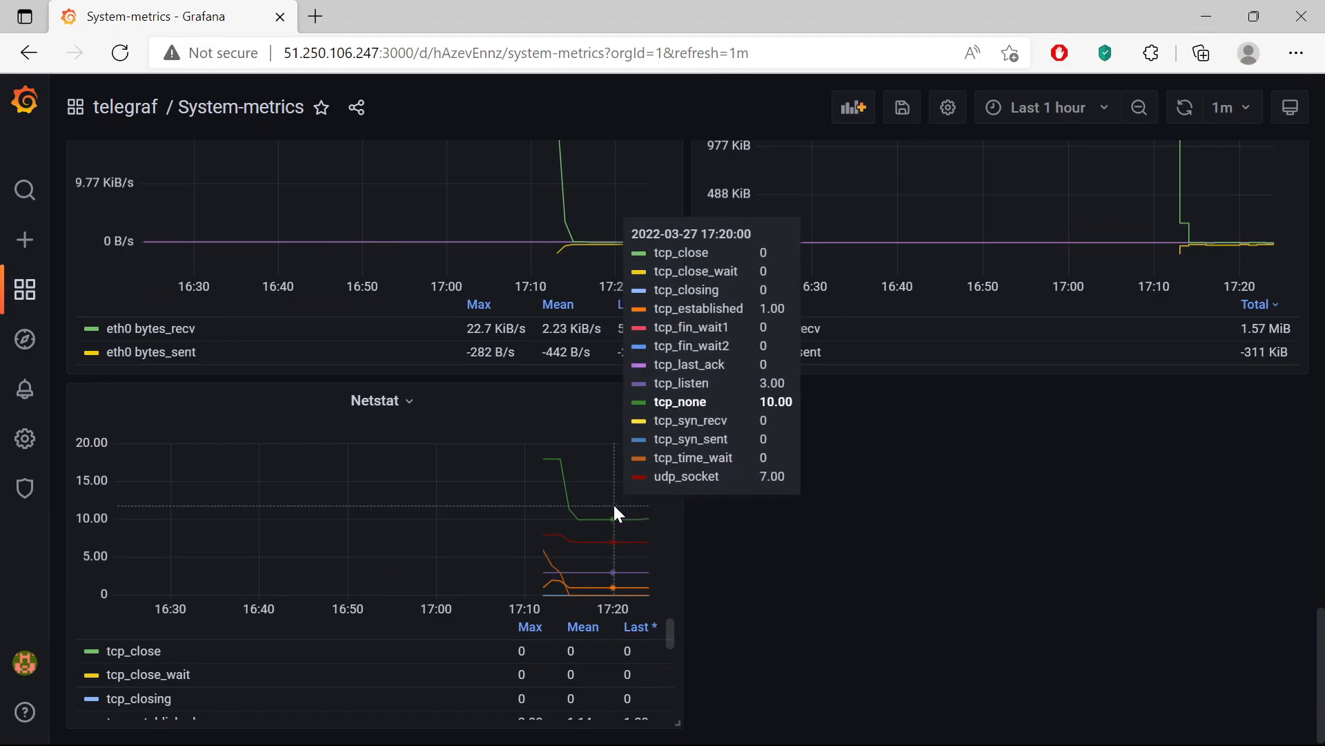
{"action": "scroll", "coordinate": [610, 541], "scroll_direction": "up", "scroll_amount": 20}
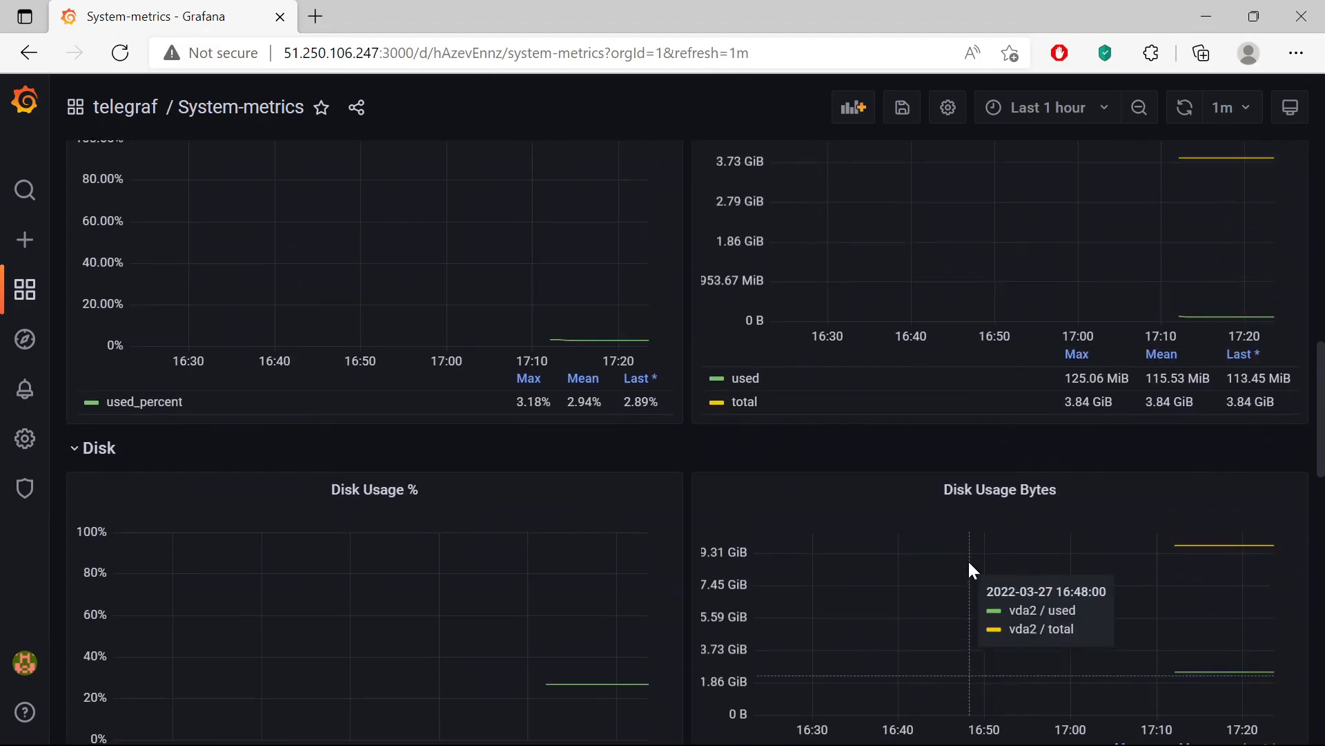
{"action": "left_click", "coordinate": [139, 105]}
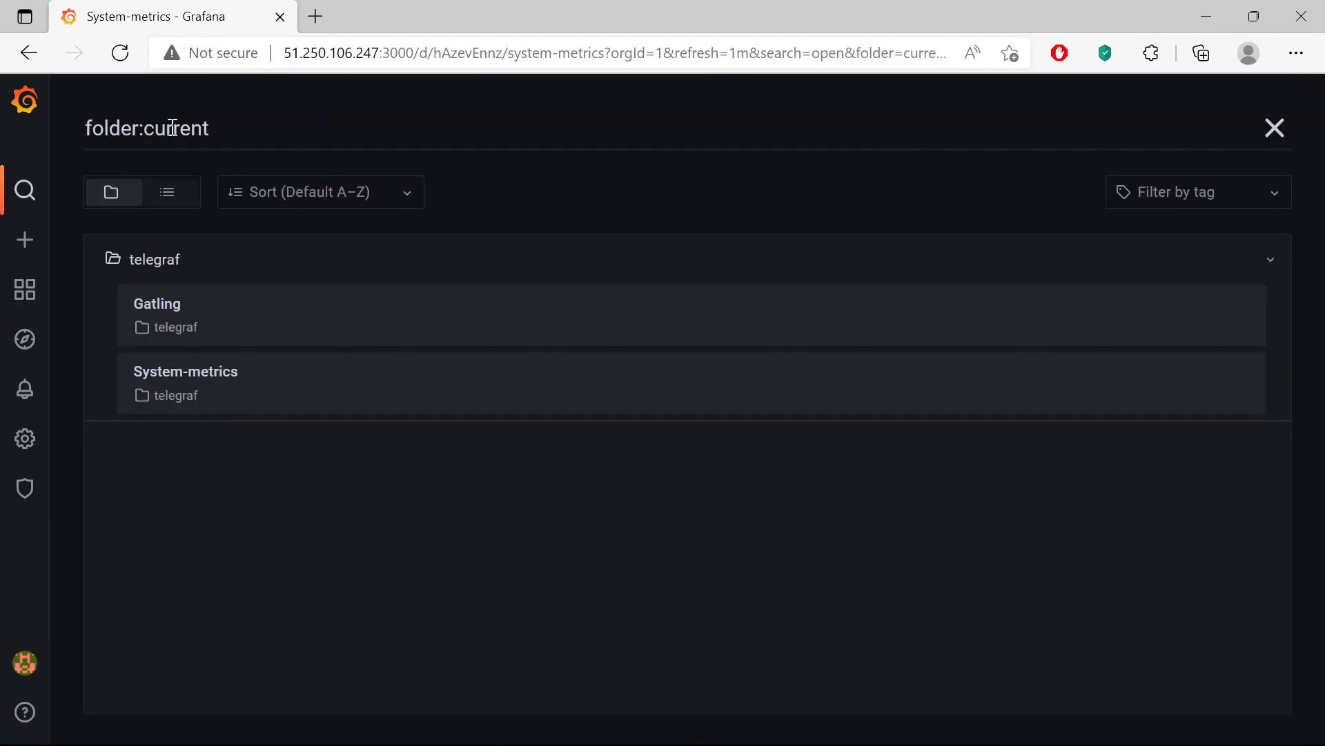
- Open the Gatling dashboard, discarding unsaved changes, and scroll its no-data panels
{"action": "left_click", "coordinate": [163, 317]}
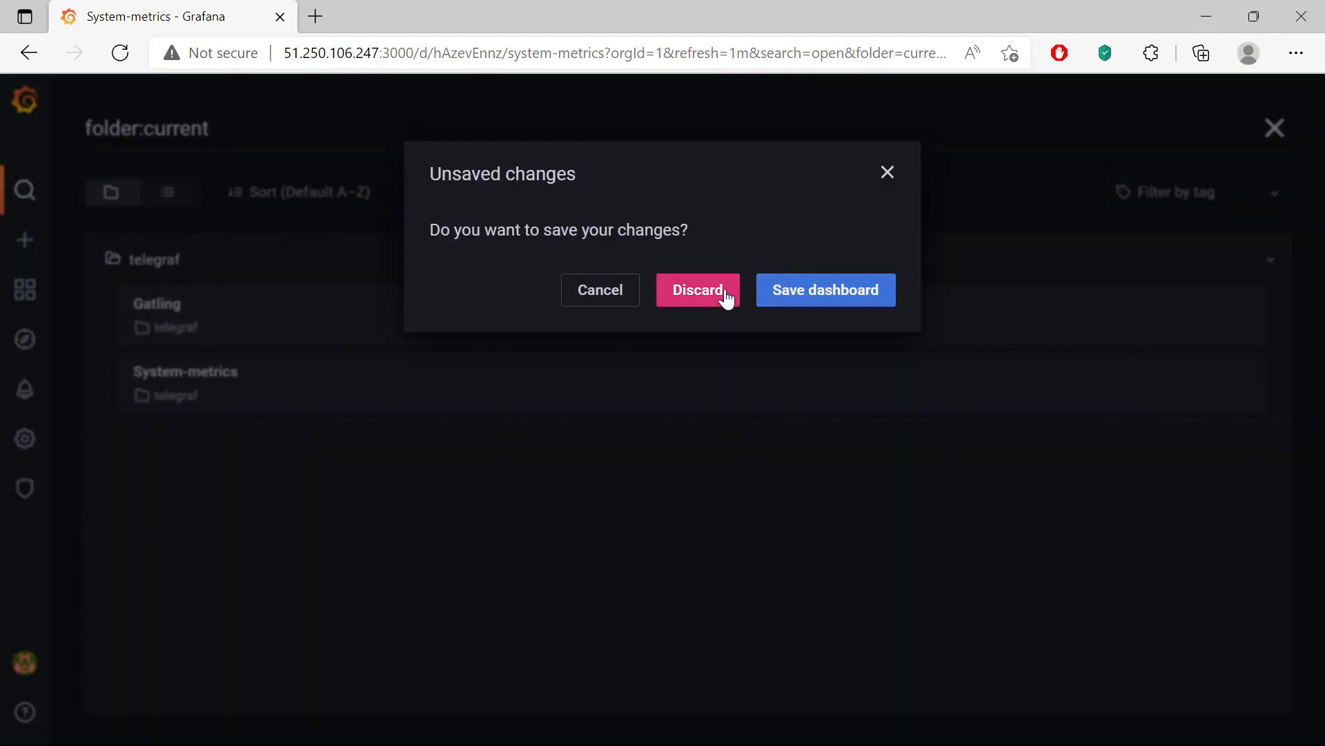
{"action": "left_click", "coordinate": [724, 295]}
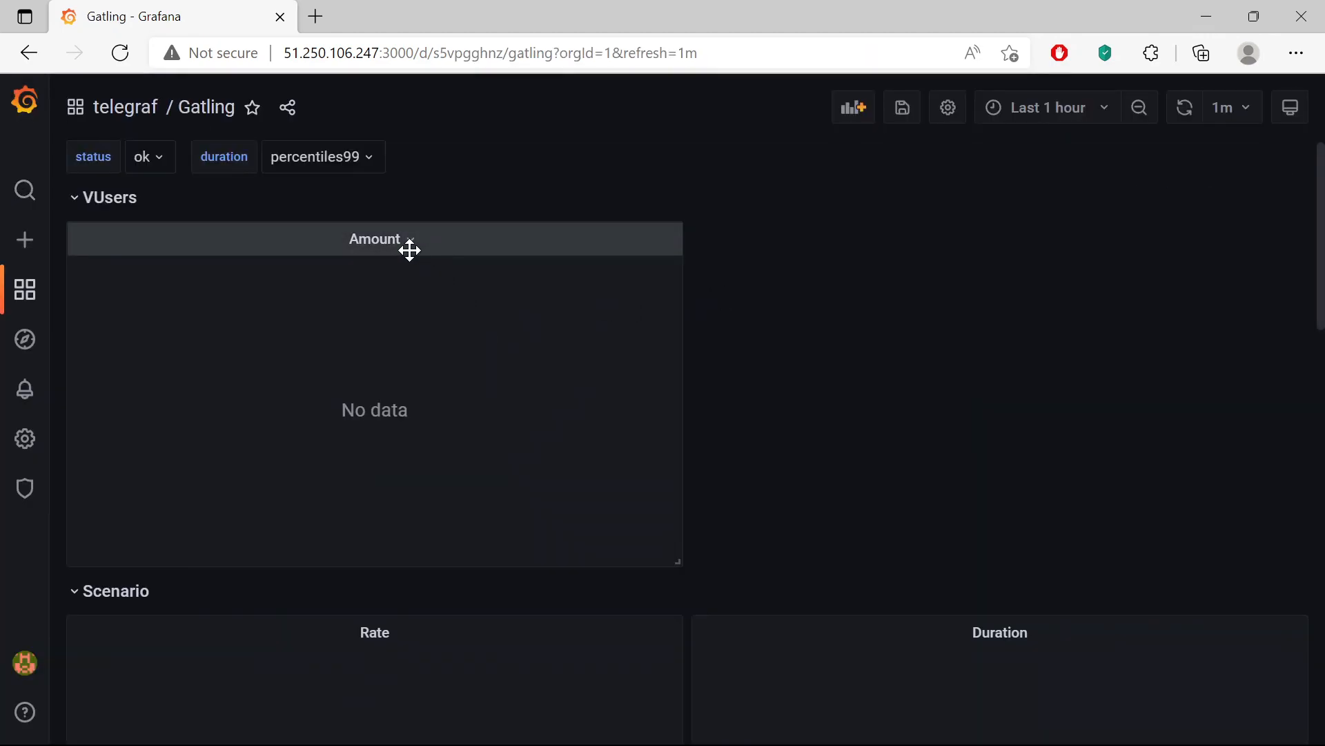
{"action": "scroll", "coordinate": [456, 269], "scroll_direction": "down", "scroll_amount": 15}
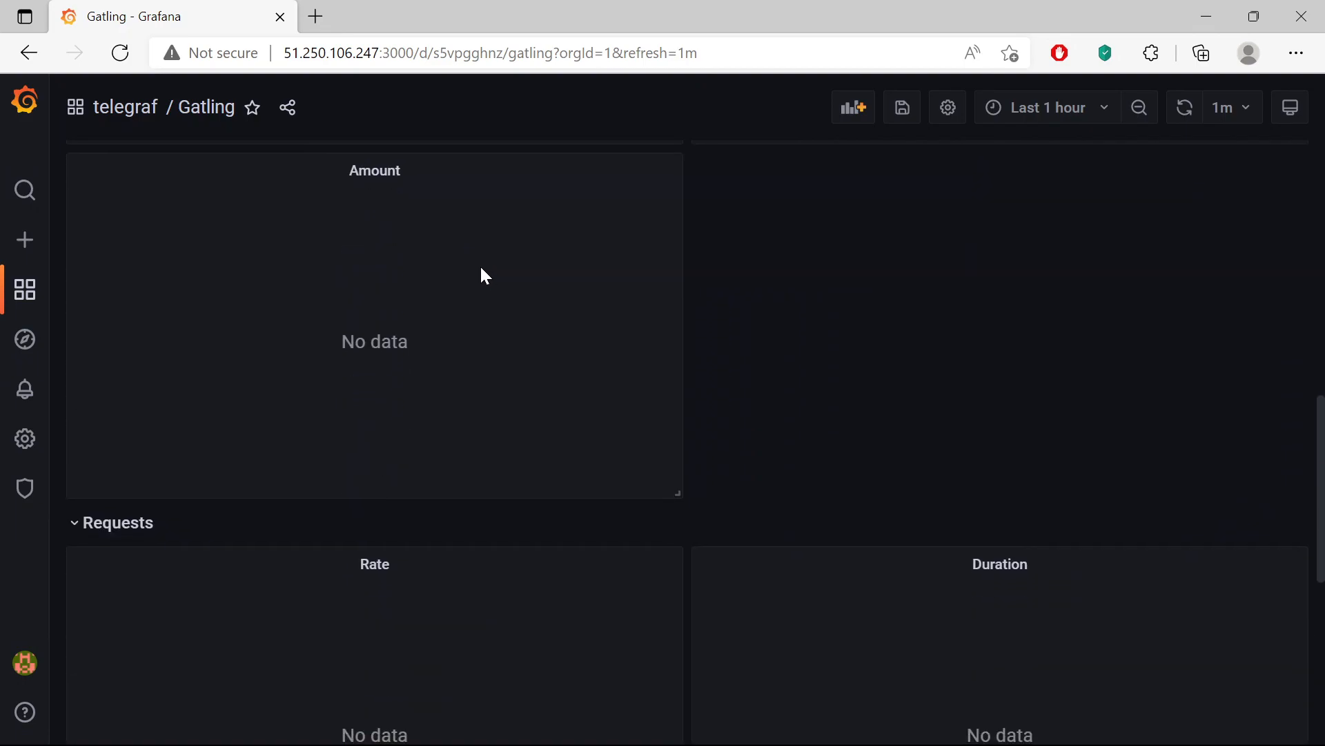
{"action": "scroll", "coordinate": [621, 428], "scroll_direction": "down", "scroll_amount": 10}
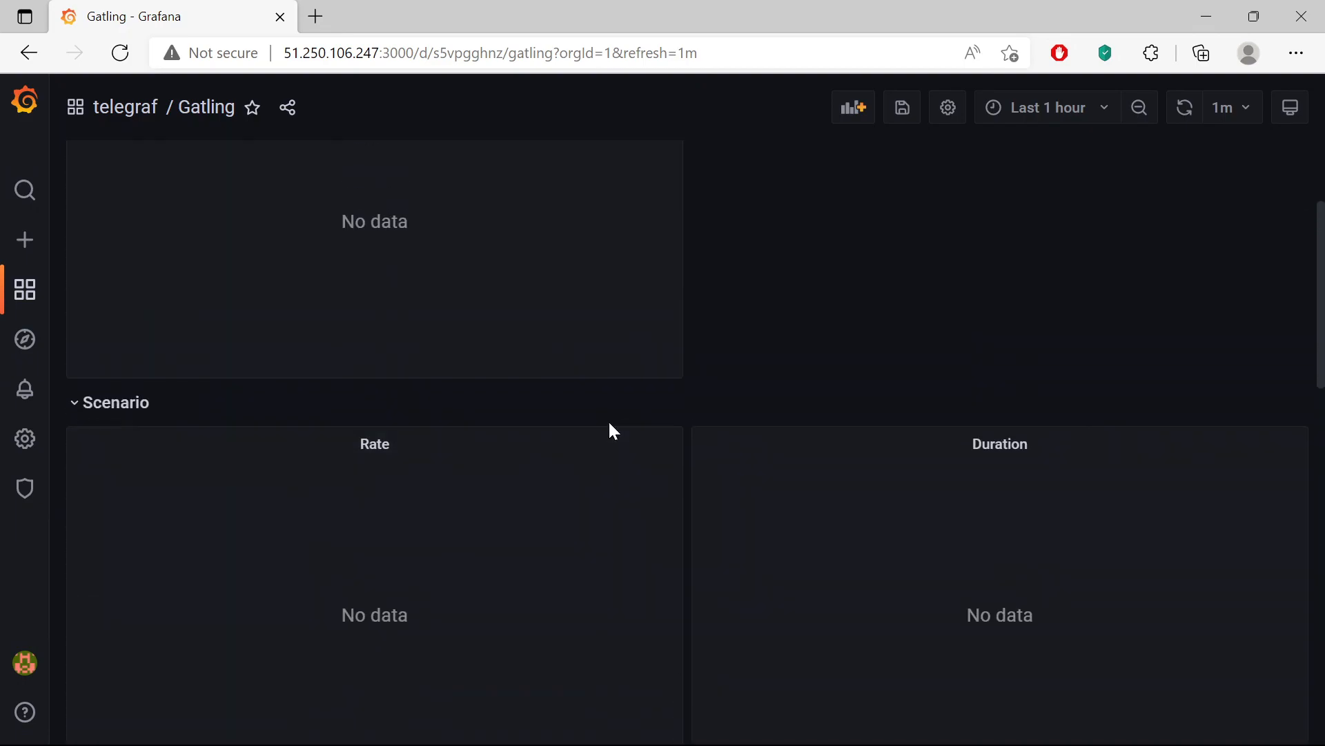
{"action": "scroll", "coordinate": [610, 425], "scroll_direction": "up", "scroll_amount": 3}
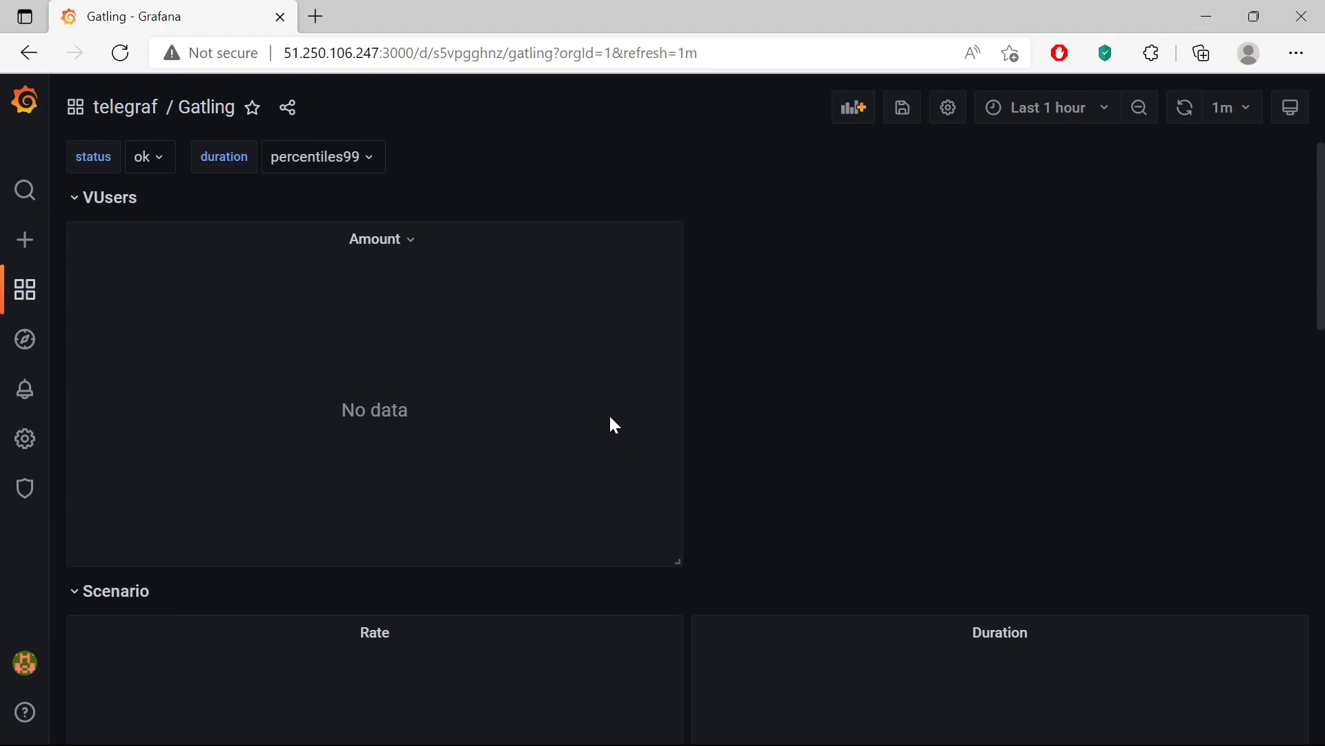
- Back in IntelliJ IDEA, delete the stray admin line 23 from setup.yml
{"action": "left_click", "coordinate": [1209, 12]}
{"action": "left_click", "coordinate": [845, 722]}
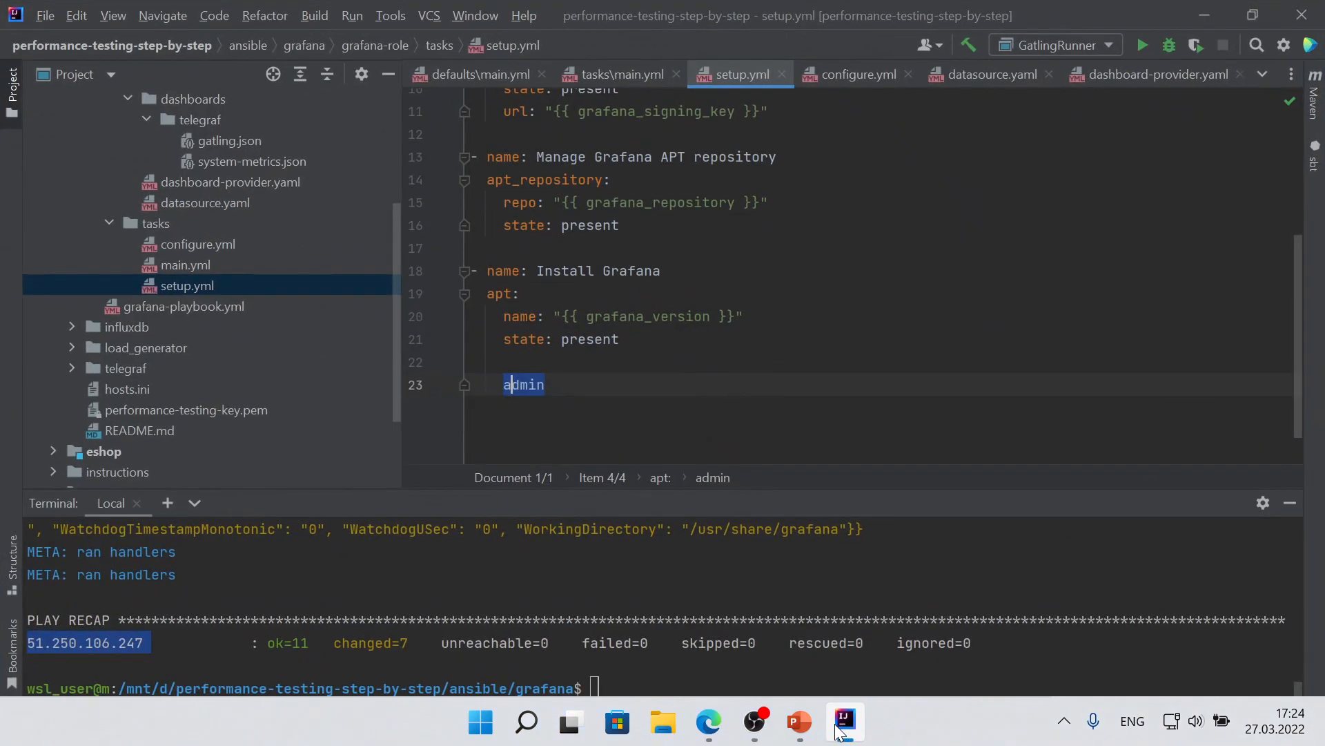
{"action": "left_click", "coordinate": [550, 384]}
{"action": "left_click", "coordinate": [436, 383]}
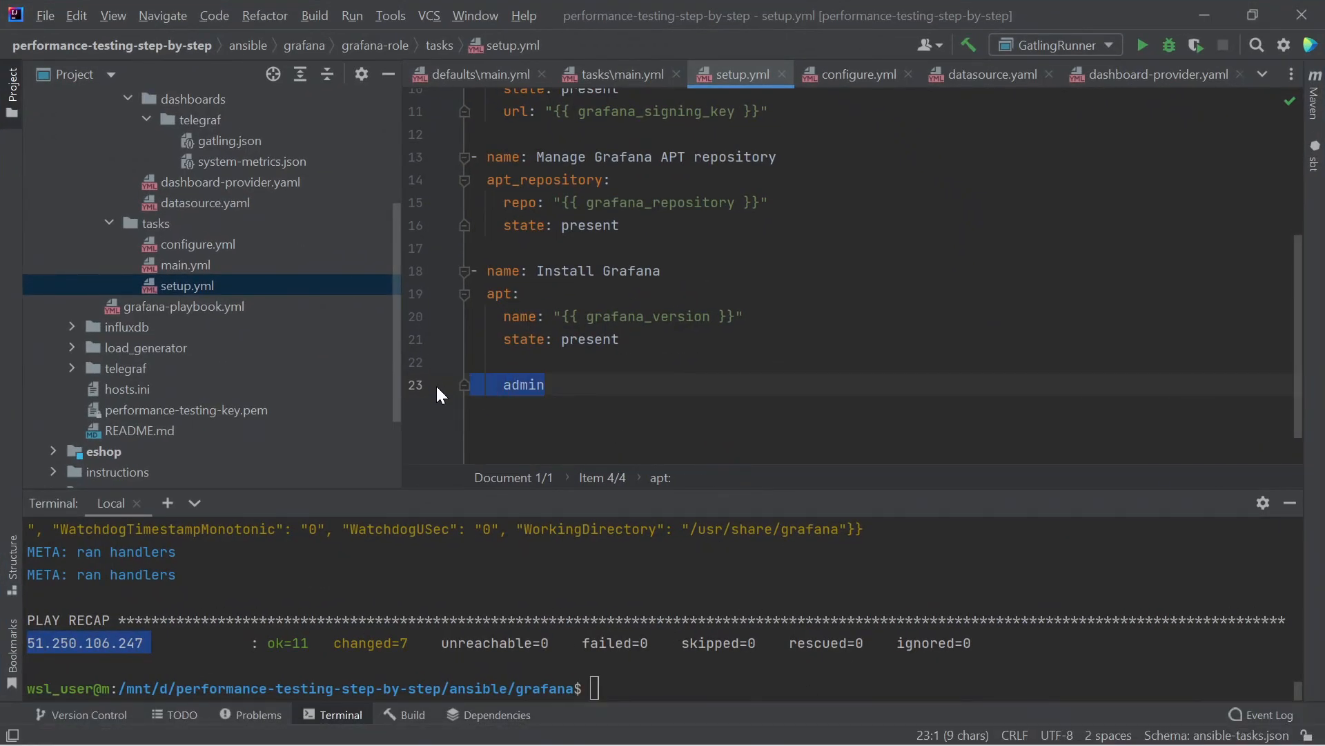
{"action": "key", "text": "BackSpace"}
{"action": "key", "text": "BackSpace"}
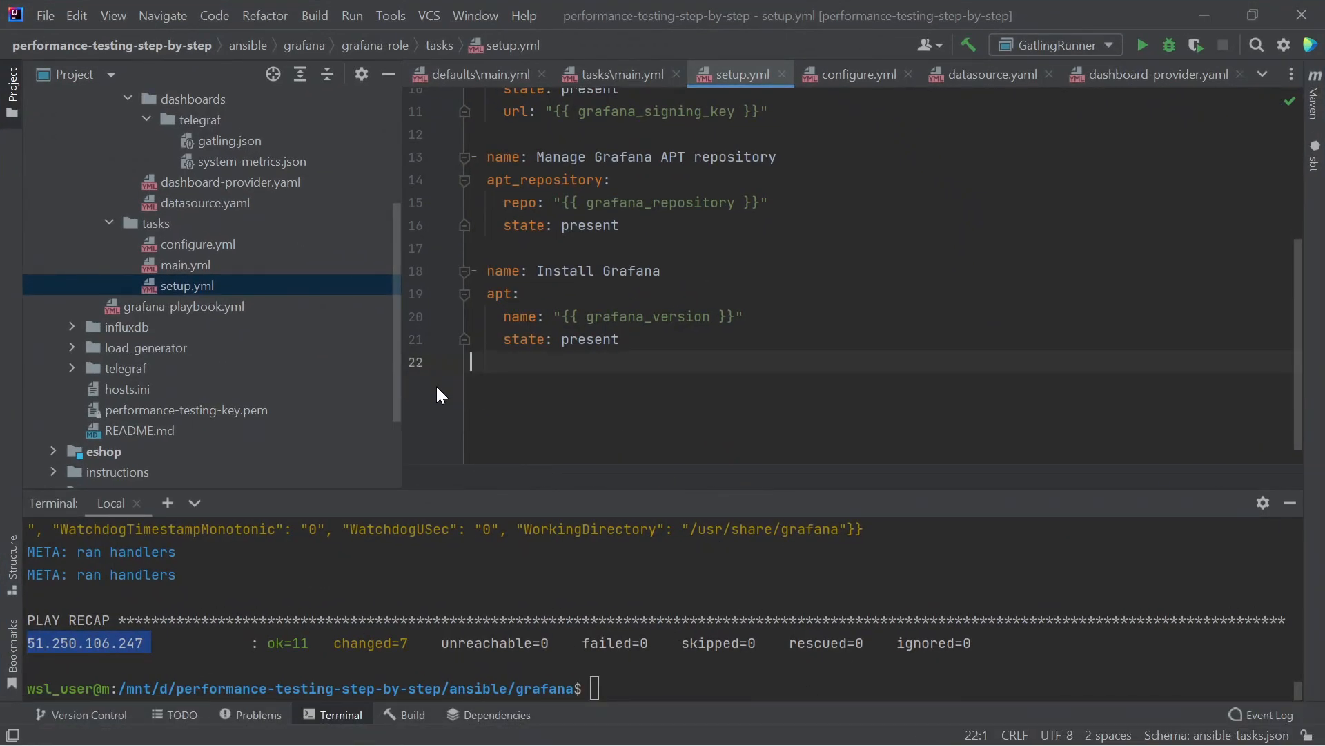